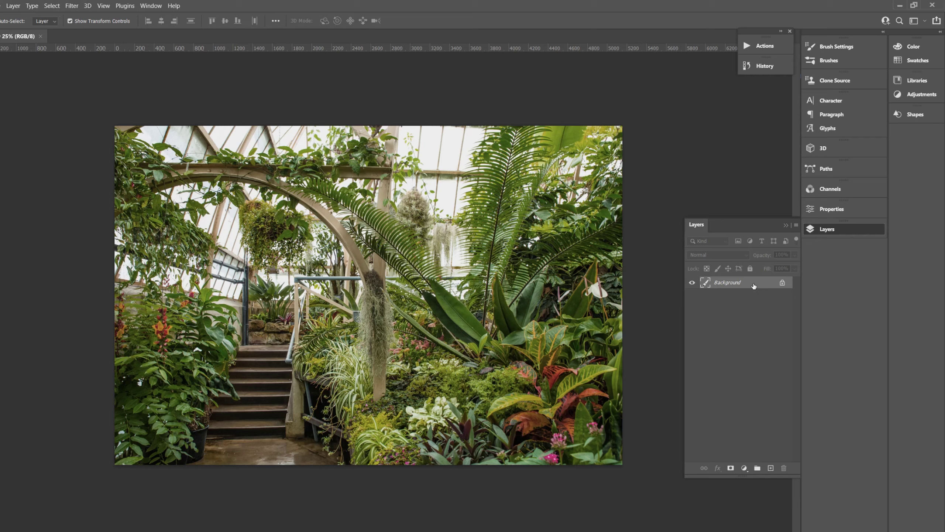
Step: Duplicate the greenhouse photo to Layer 1 and raise its saturation to +70
{"action": "key", "text": "ctrl+j"}
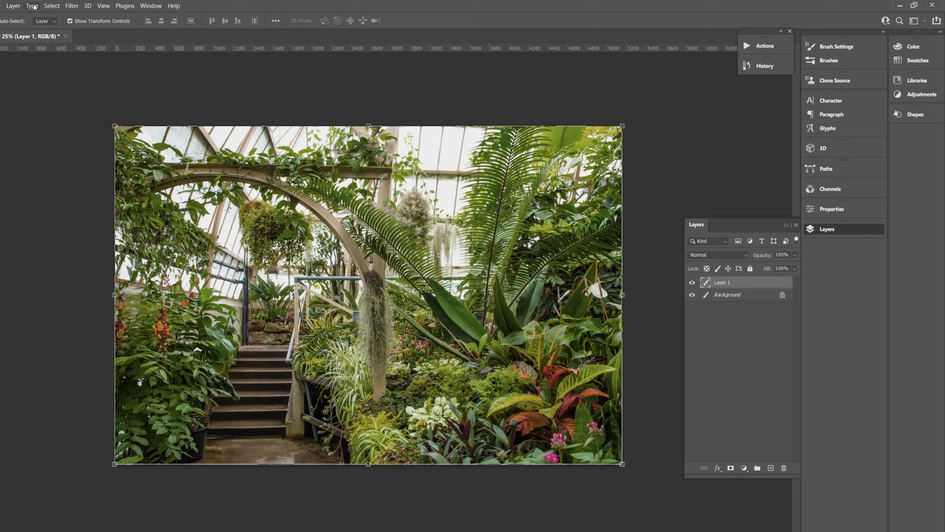
{"action": "left_click", "coordinate": [2, 5]}
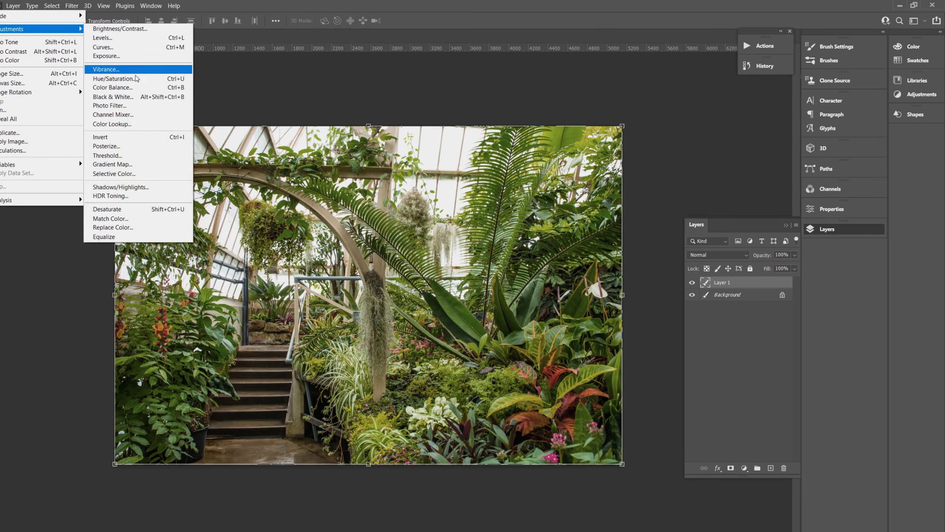
{"action": "left_click", "coordinate": [112, 78]}
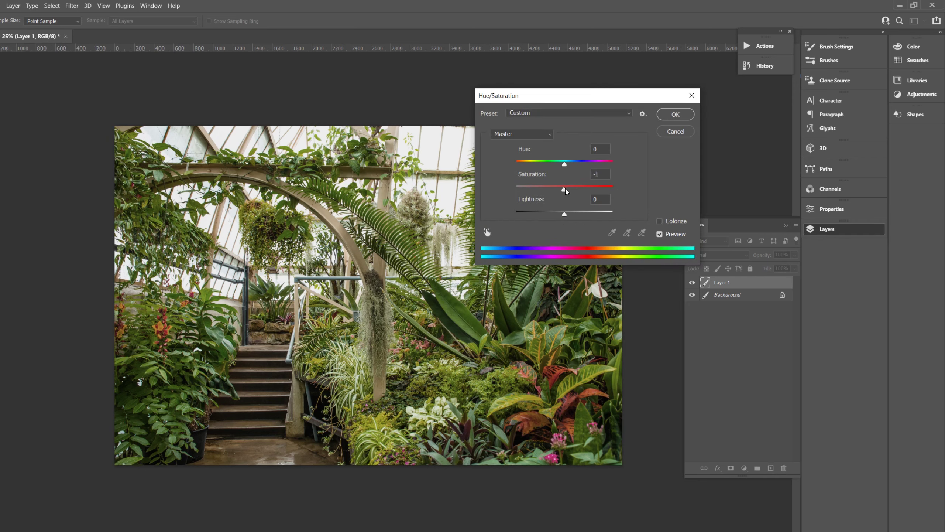
{"action": "mouse_move", "coordinate": [564, 189]}
{"action": "left_mouse_down"}
{"action": "mouse_move", "coordinate": [599, 186]}
{"action": "mouse_move", "coordinate": [554, 162]}
{"action": "mouse_move", "coordinate": [582, 166]}
{"action": "mouse_move", "coordinate": [579, 186]}
{"action": "mouse_move", "coordinate": [564, 164]}
{"action": "mouse_move", "coordinate": [599, 190]}
{"action": "left_mouse_up"}
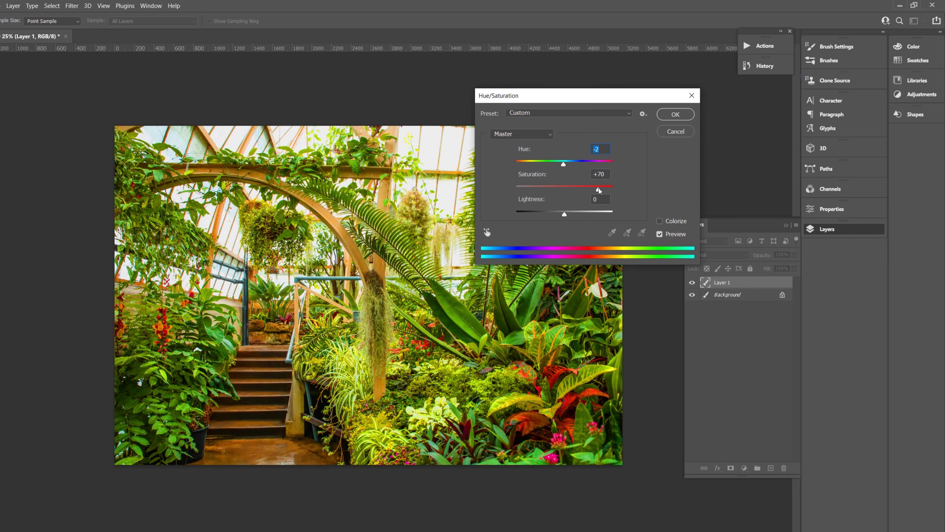
{"action": "left_click", "coordinate": [671, 118]}
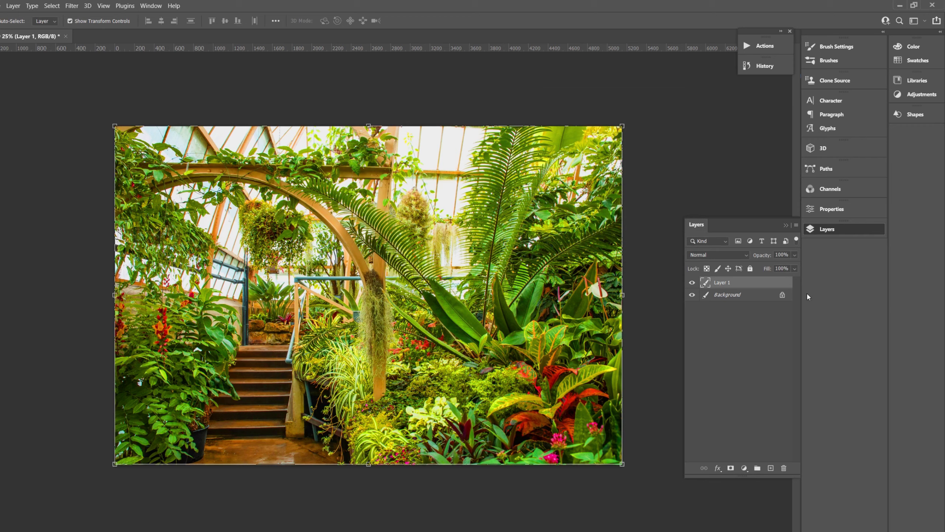
Step: Convert Layer 1 to a smart object and preview the Artistic Colored Pencil filter
{"action": "right_click", "coordinate": [766, 282]}
{"action": "left_click", "coordinate": [815, 269]}
{"action": "left_click", "coordinate": [72, 6]}
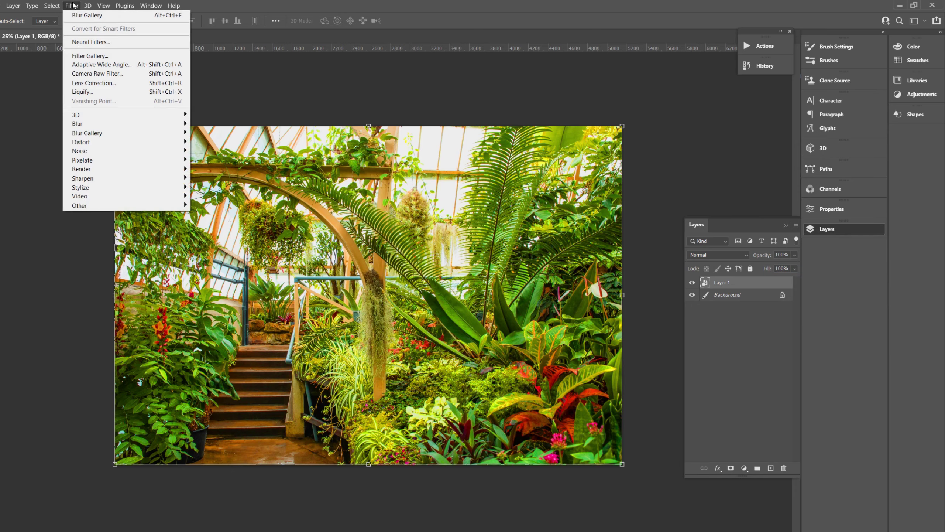
{"action": "left_click", "coordinate": [97, 56]}
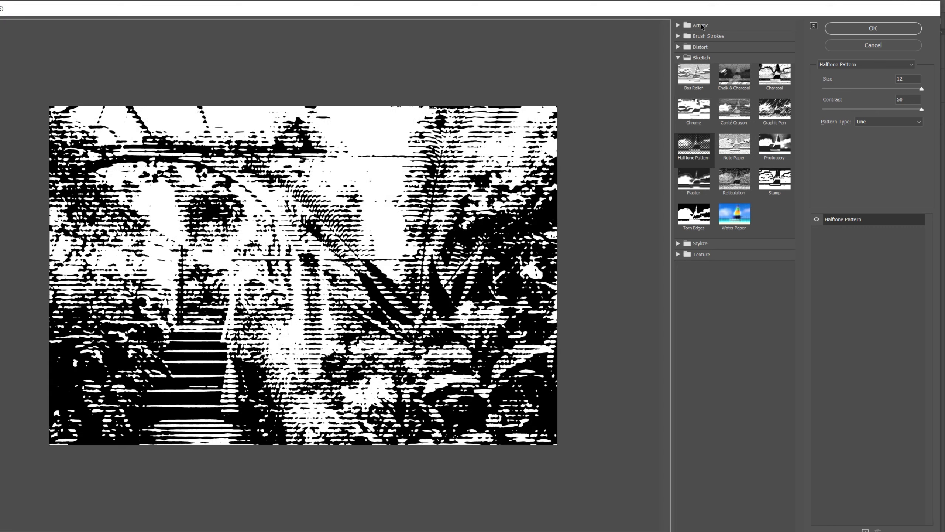
{"action": "left_click", "coordinate": [702, 25]}
{"action": "left_click", "coordinate": [695, 42]}
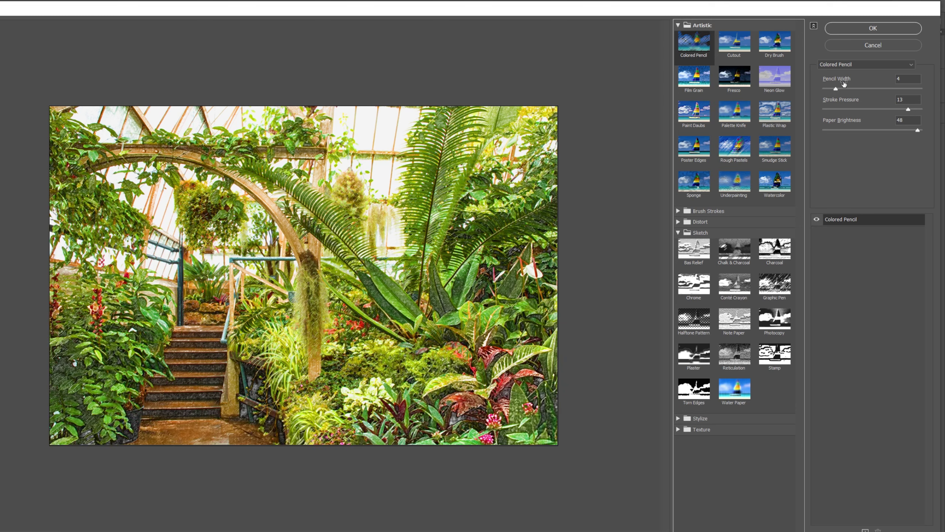
Step: Try Colored Pencil at pencil width 3, stroke pressure 2, paper brightness 24, then switch to Cutout
{"action": "left_click_drag", "start_coordinate": [839, 89], "coordinate": [831, 89]}
{"action": "left_click", "coordinate": [834, 108]}
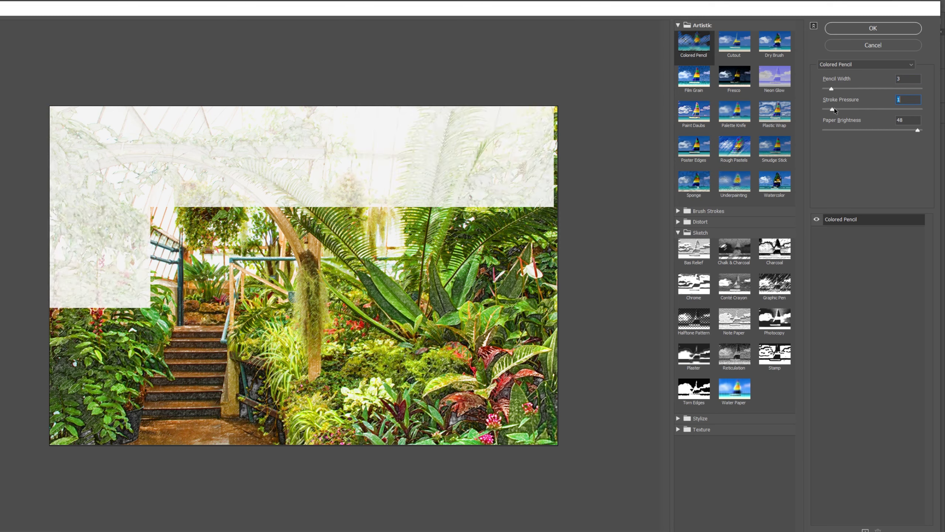
{"action": "left_click", "coordinate": [837, 109]}
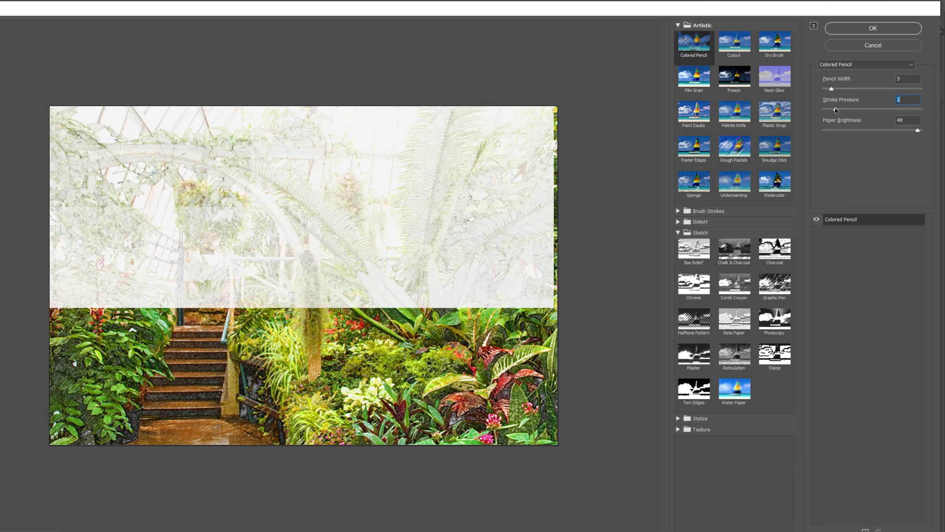
{"action": "left_click", "coordinate": [824, 130]}
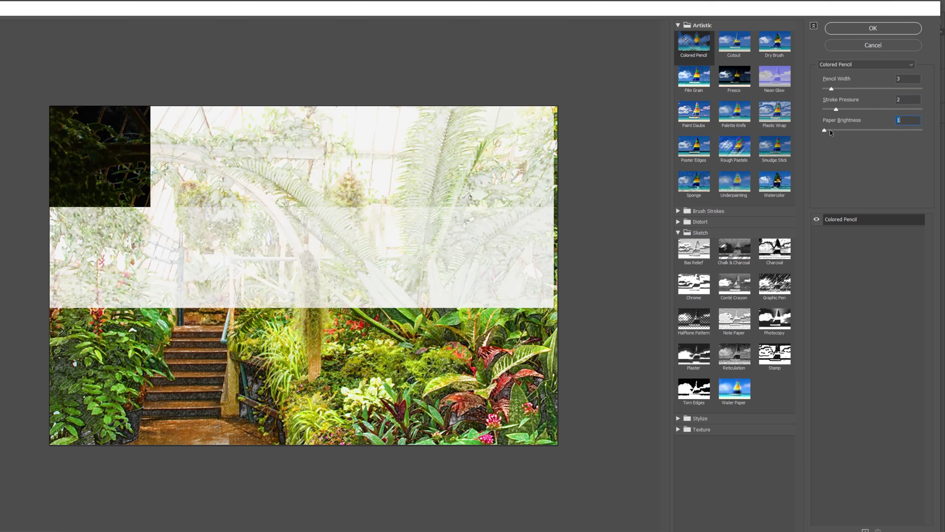
{"action": "left_click_drag", "start_coordinate": [830, 131], "coordinate": [870, 131]}
{"action": "left_click_drag", "start_coordinate": [845, 88], "coordinate": [860, 89]}
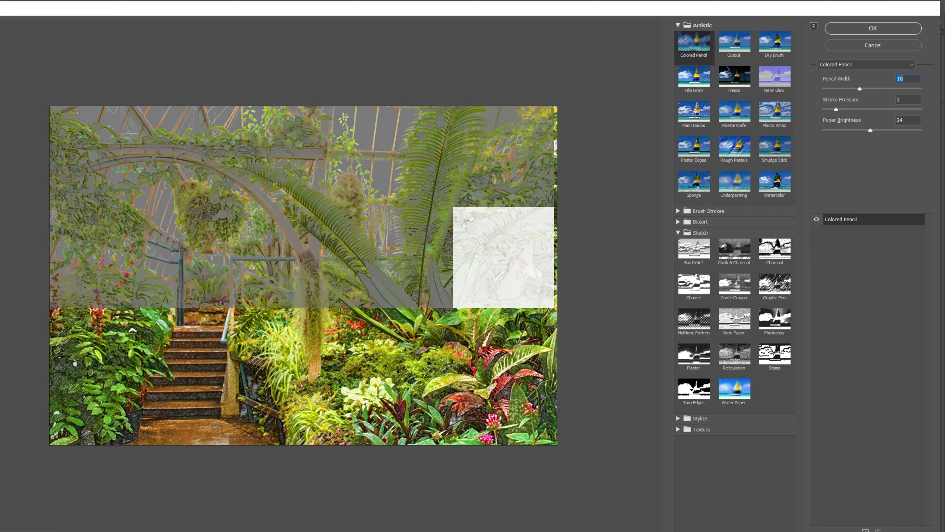
{"action": "left_click", "coordinate": [734, 42]}
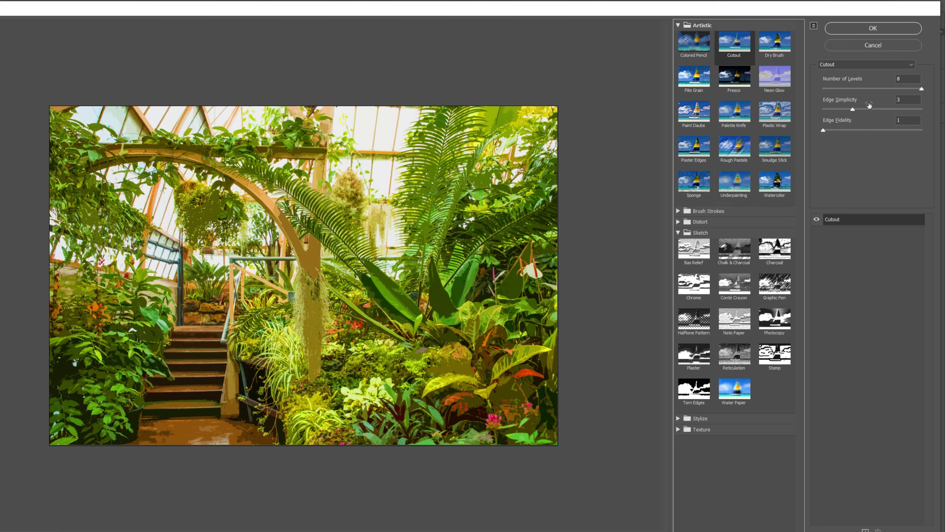
Step: Apply Cutout with 8 levels, edge simplicity 1 and edge fidelity 2
{"action": "left_click_drag", "start_coordinate": [853, 109], "coordinate": [844, 109]}
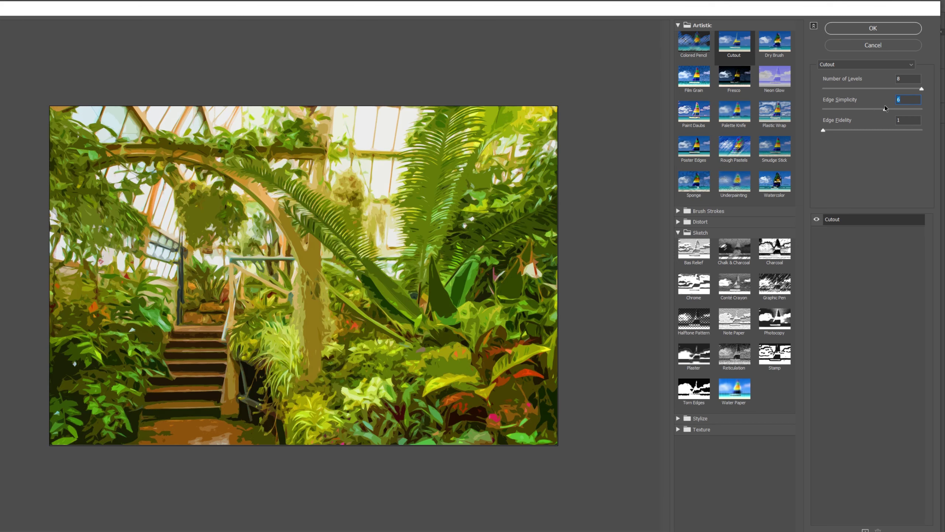
{"action": "left_click_drag", "start_coordinate": [885, 109], "coordinate": [831, 108]}
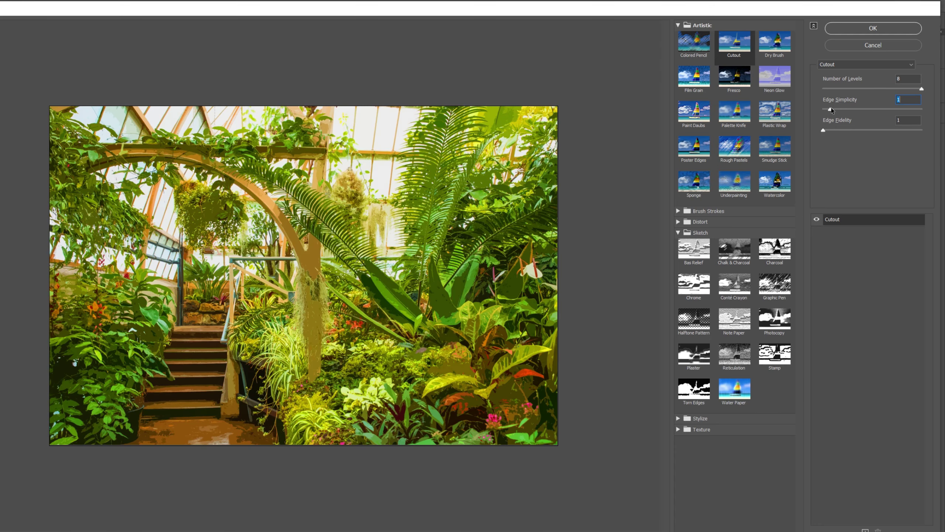
{"action": "left_click_drag", "start_coordinate": [824, 130], "coordinate": [837, 130]}
{"action": "left_click", "coordinate": [866, 33]}
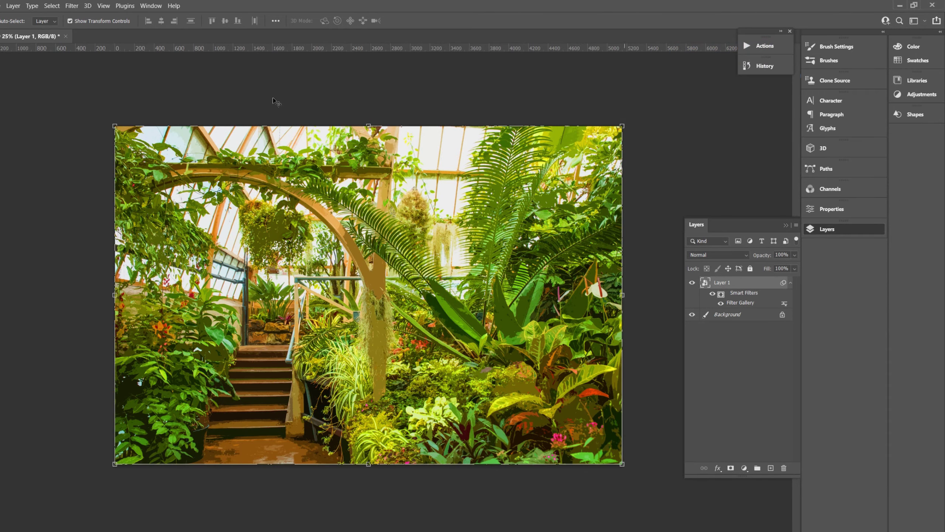
Step: Reopen the Filter Gallery with the existing Cutout effect loaded
{"action": "left_click", "coordinate": [72, 6]}
{"action": "left_click", "coordinate": [96, 55]}
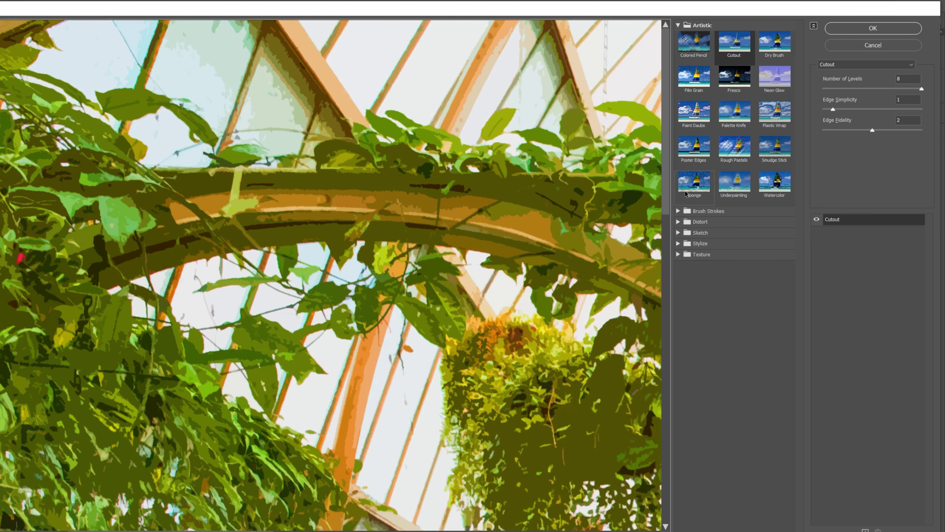
Step: Add a Sponge effect layer with brush size 3, definition 2 and smoothness 9
{"action": "left_click", "coordinate": [865, 530]}
{"action": "left_click", "coordinate": [694, 182]}
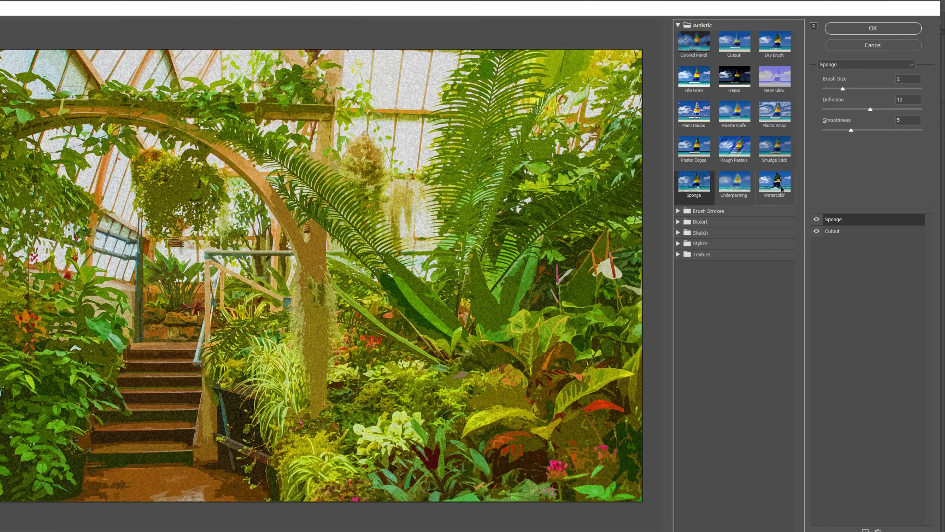
{"action": "left_click", "coordinate": [837, 90]}
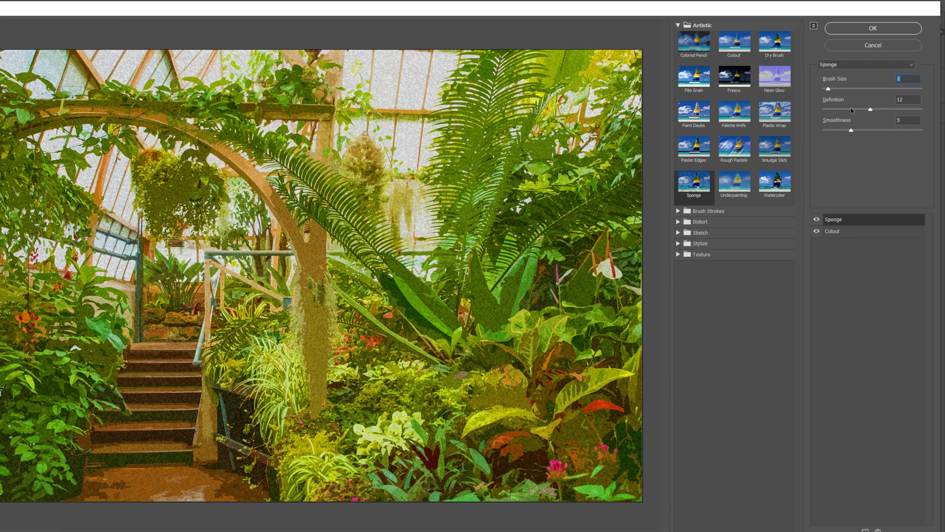
{"action": "mouse_move", "coordinate": [850, 109]}
{"action": "left_mouse_down"}
{"action": "mouse_move", "coordinate": [839, 108]}
{"action": "mouse_move", "coordinate": [895, 108]}
{"action": "left_mouse_up"}
{"action": "mouse_move", "coordinate": [851, 130]}
{"action": "left_mouse_down"}
{"action": "mouse_move", "coordinate": [831, 108]}
{"action": "mouse_move", "coordinate": [866, 130]}
{"action": "left_mouse_up"}
{"action": "left_click_drag", "start_coordinate": [834, 90], "coordinate": [850, 89]}
Step: Add a third effect layer and preview Smudge Stick, Plastic Wrap and Paint Daubs
{"action": "left_click", "coordinate": [865, 530]}
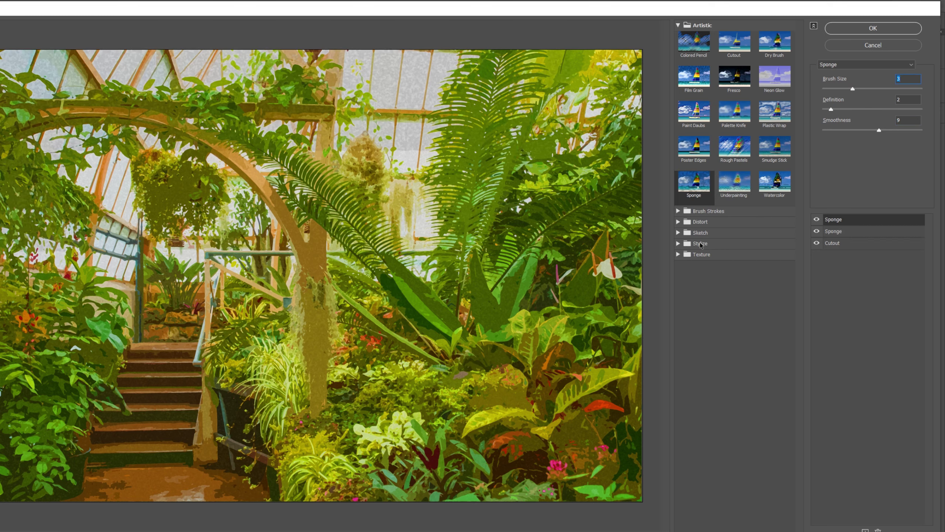
{"action": "left_click", "coordinate": [686, 242]}
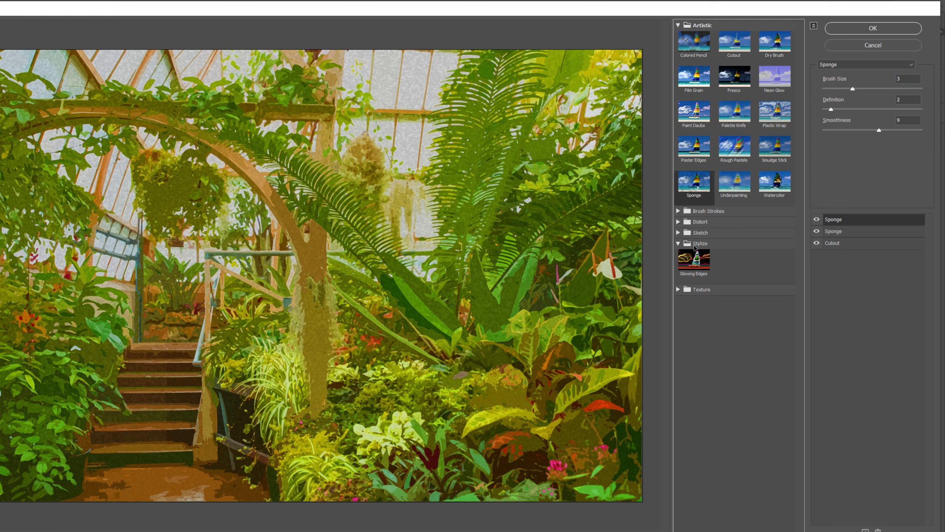
{"action": "left_click", "coordinate": [687, 232]}
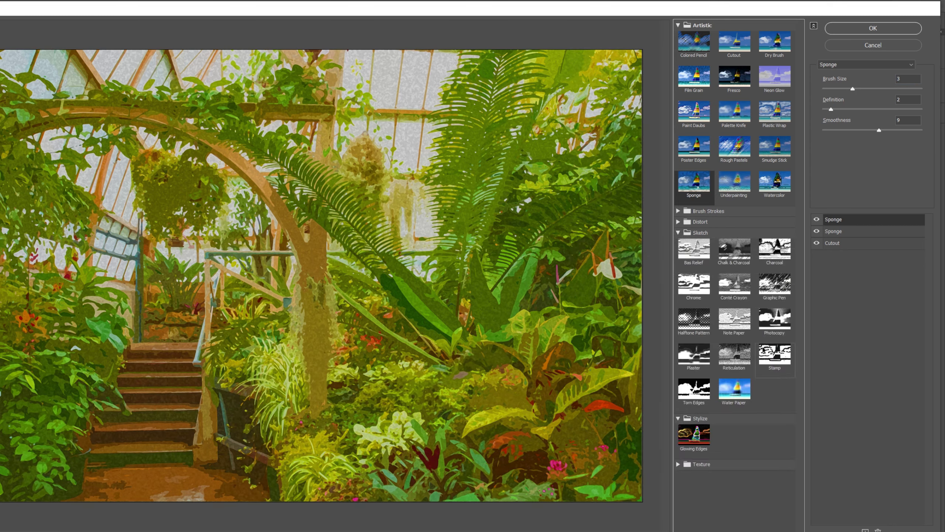
{"action": "left_click", "coordinate": [772, 159]}
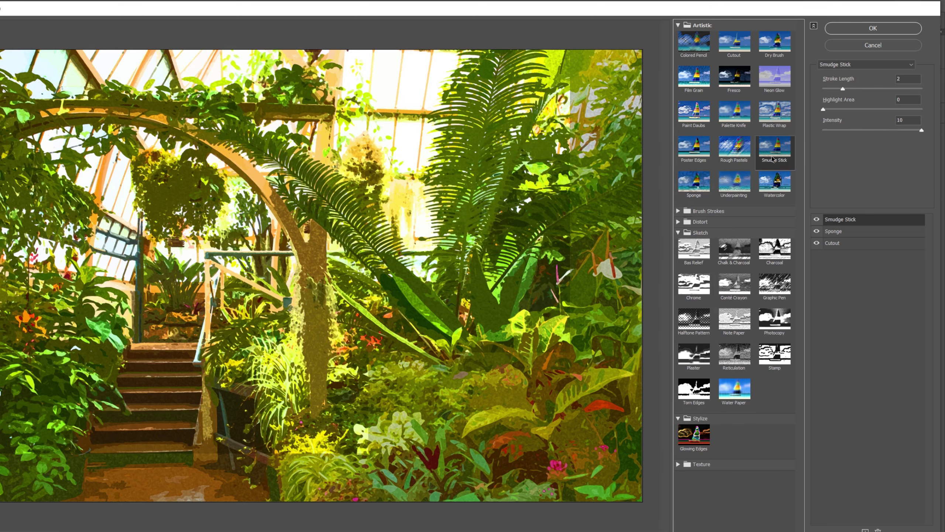
{"action": "left_click", "coordinate": [757, 120]}
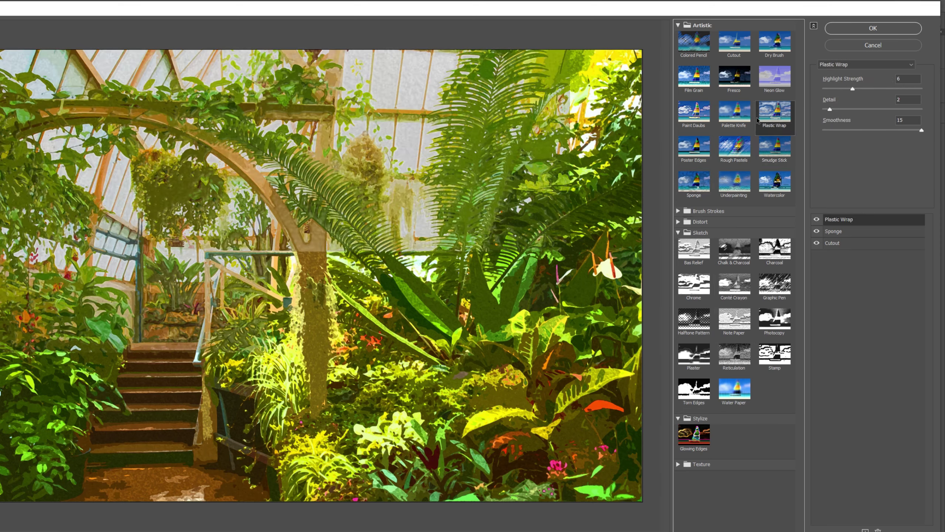
{"action": "left_click", "coordinate": [694, 120]}
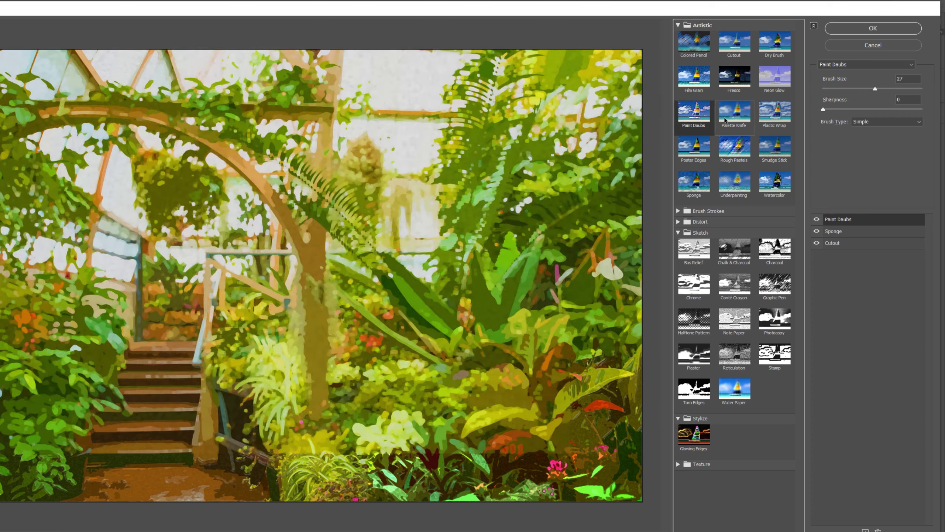
{"action": "left_click", "coordinate": [778, 120]}
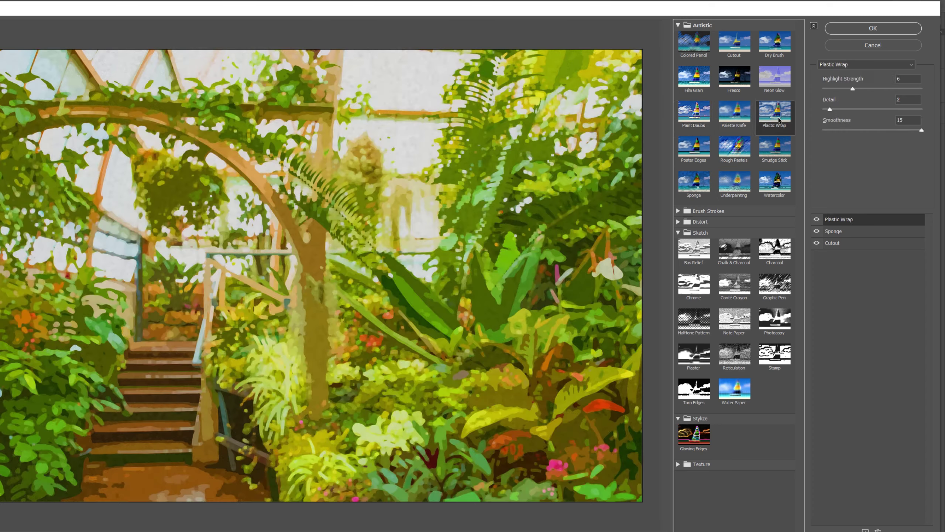
Step: Try Film Grain, delete that effect layer, and apply the Sponge plus Cutout stack
{"action": "left_click", "coordinate": [694, 76]}
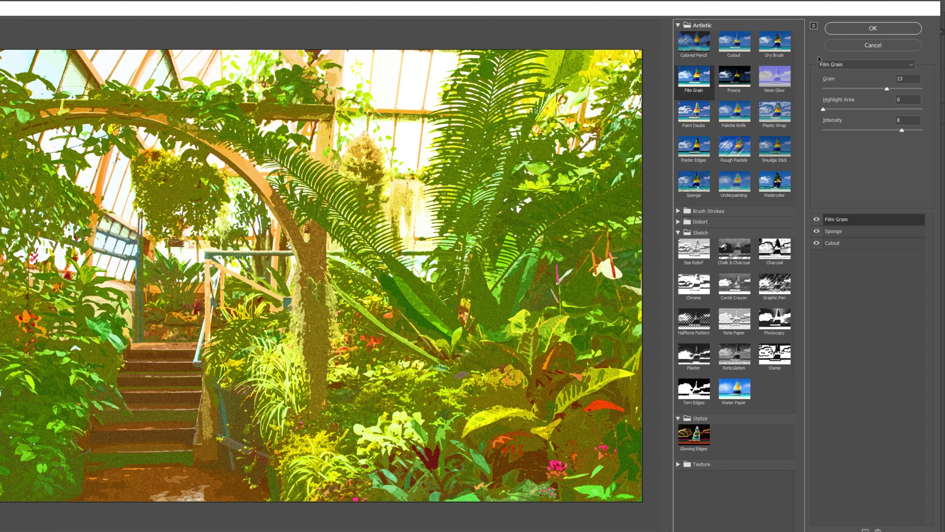
{"action": "left_click", "coordinate": [878, 529]}
{"action": "left_click", "coordinate": [873, 28]}
Step: Lower Layer 1's opacity to about 79%
{"action": "left_click", "coordinate": [794, 254]}
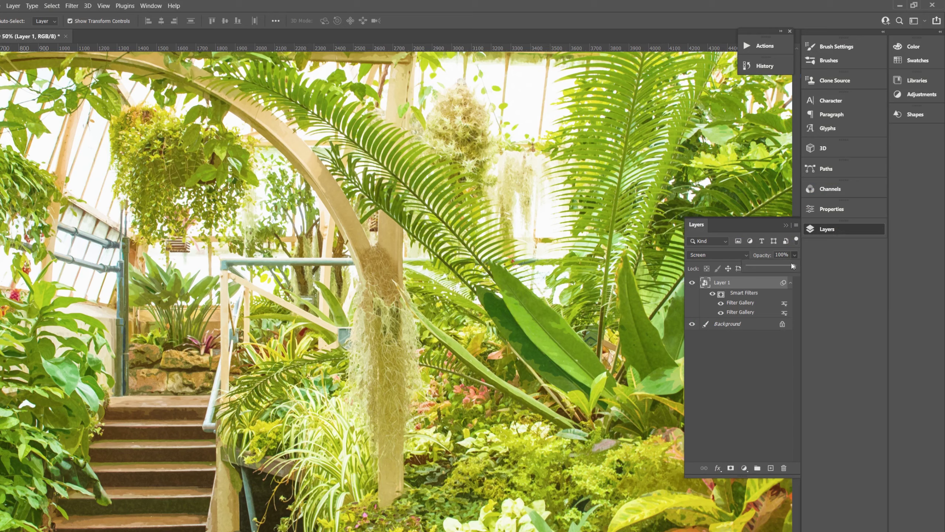
{"action": "left_click_drag", "start_coordinate": [785, 268], "coordinate": [764, 266]}
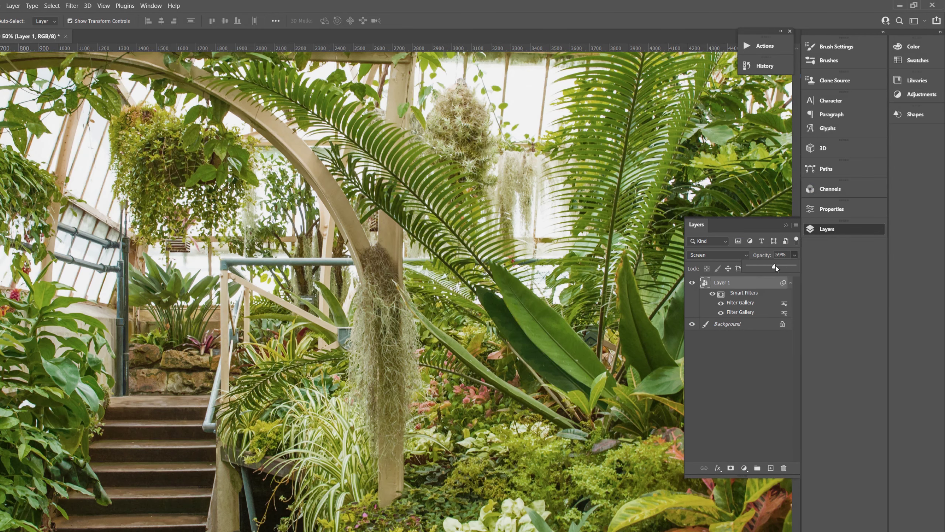
{"action": "left_click_drag", "start_coordinate": [764, 266], "coordinate": [785, 270]}
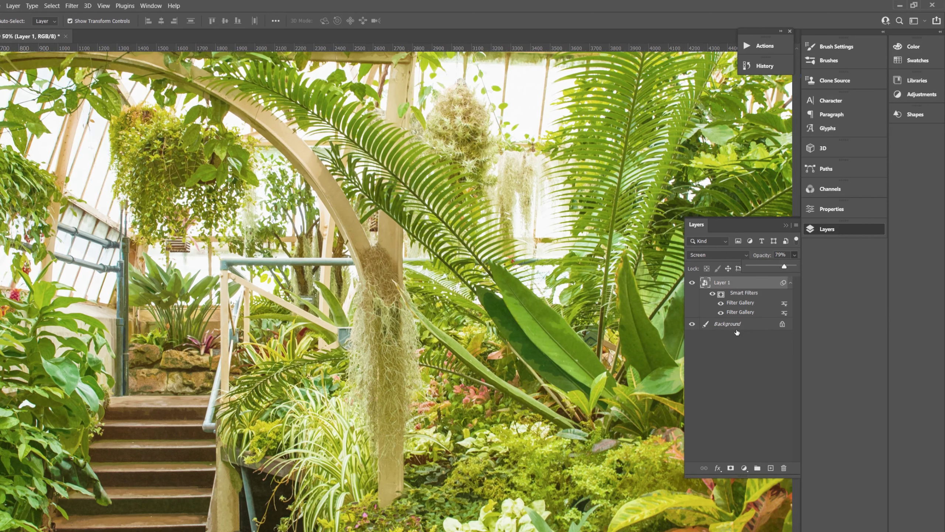
Step: Duplicate the Background layer and hide Layer 1
{"action": "left_click", "coordinate": [716, 325]}
{"action": "key", "text": "ctrl+j"}
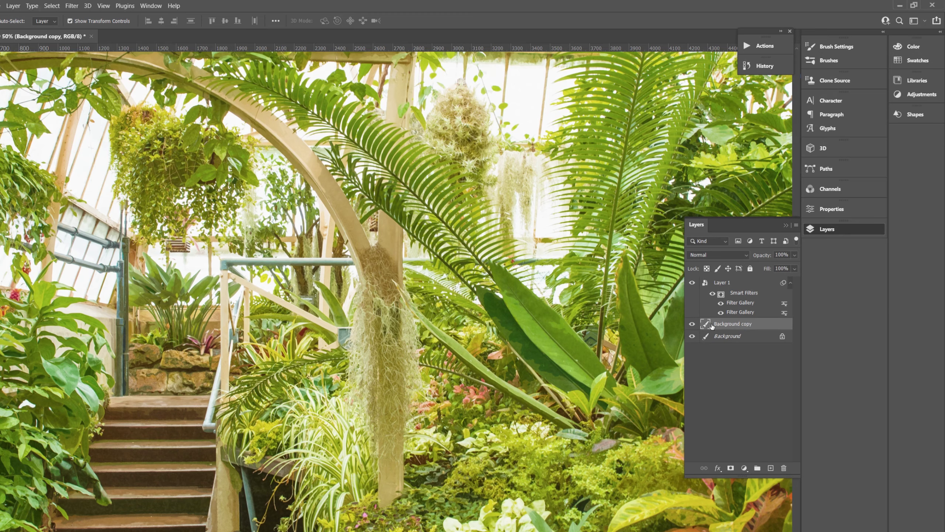
{"action": "left_click", "coordinate": [689, 284]}
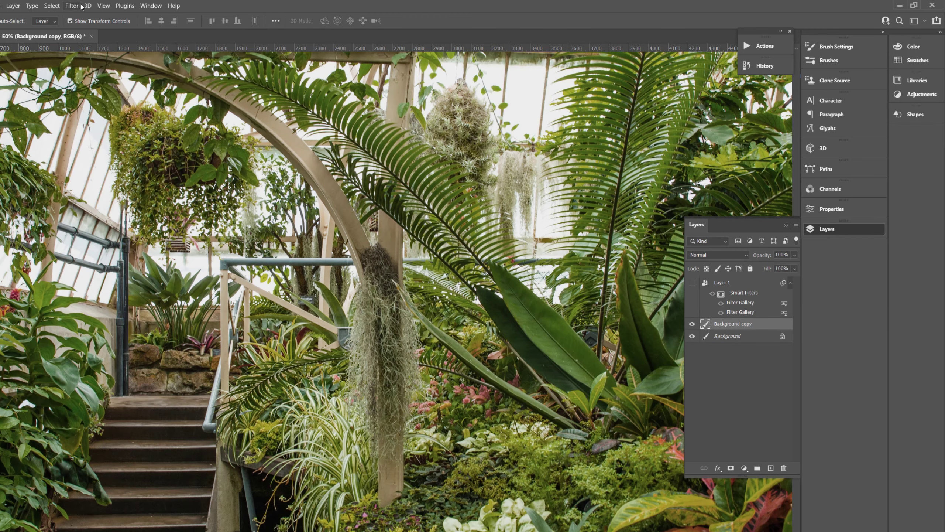
{"action": "left_click", "coordinate": [72, 5]}
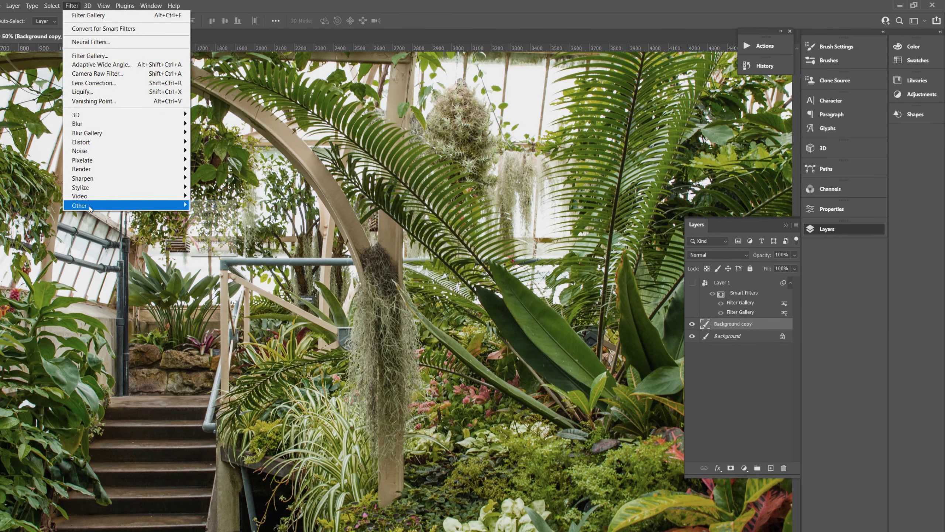
Step: Apply a High Pass filter of about 2 px radius to the Background copy
{"action": "mouse_move", "coordinate": [111, 205]}
{"action": "left_click", "coordinate": [209, 215]}
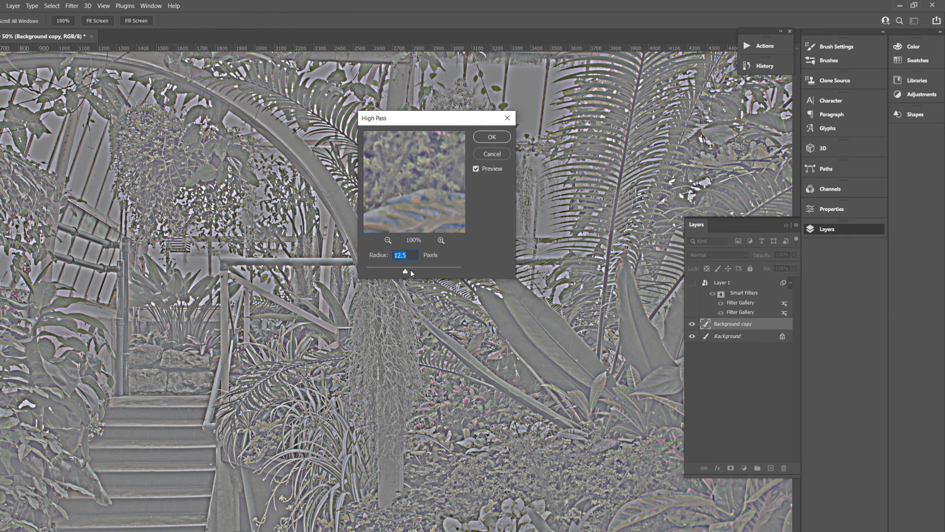
{"action": "left_click_drag", "start_coordinate": [405, 271], "coordinate": [378, 270]}
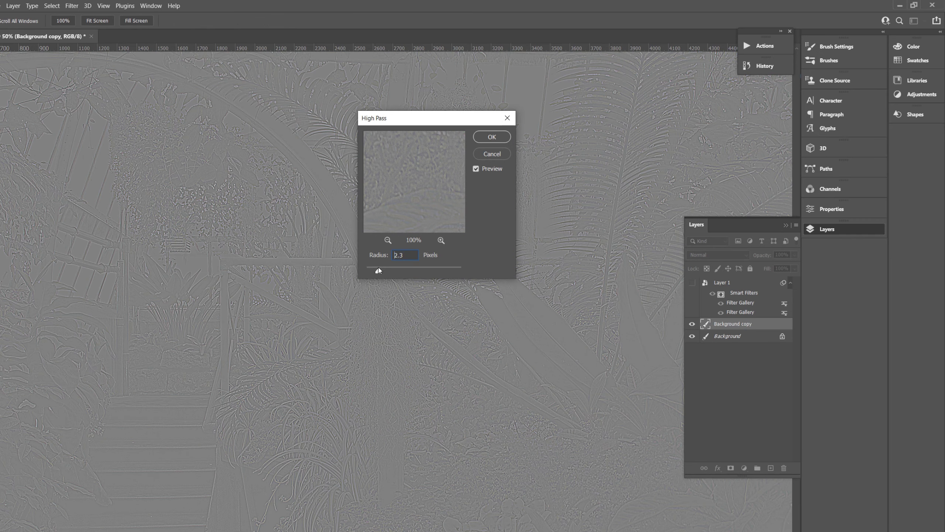
{"action": "left_click", "coordinate": [492, 137]}
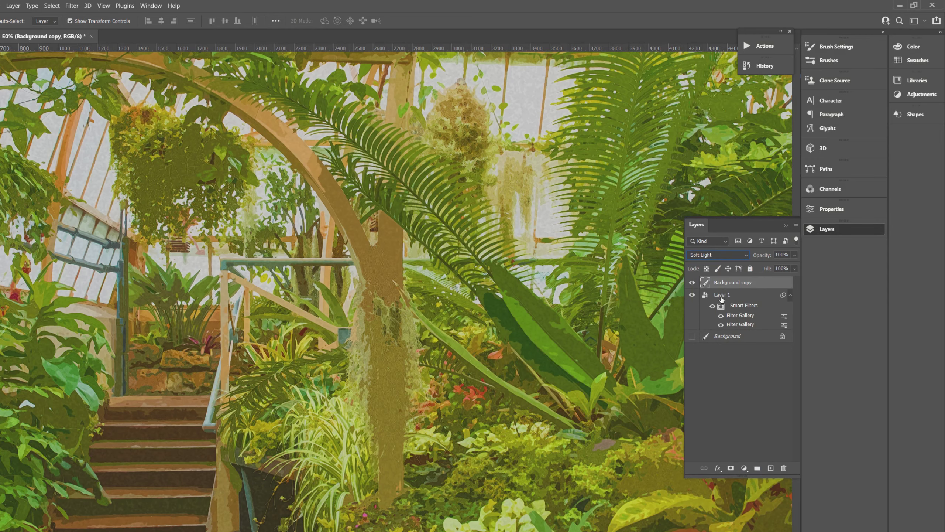
Step: Reset Layer 1 to Normal at 100% opacity and duplicate the high-pass layer
{"action": "left_click", "coordinate": [726, 295]}
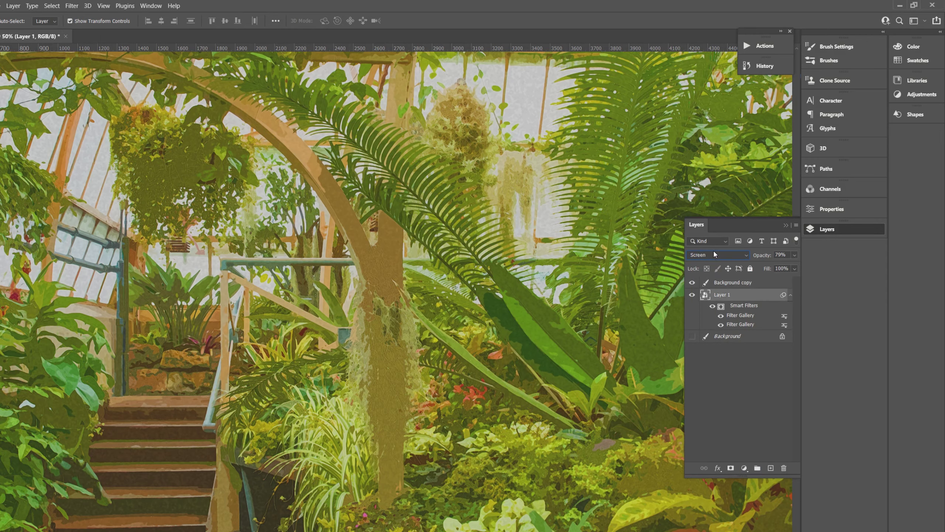
{"action": "left_click", "coordinate": [713, 253]}
{"action": "left_click_drag", "start_coordinate": [796, 254], "coordinate": [803, 267]}
{"action": "left_click", "coordinate": [734, 283]}
{"action": "key", "text": "ctrl+j"}
{"action": "key", "text": "ctrl+j"}
{"action": "key", "text": "ctrl+j"}
{"action": "key", "text": "ctrl+minus"}
{"action": "key", "text": "ctrl+minus"}
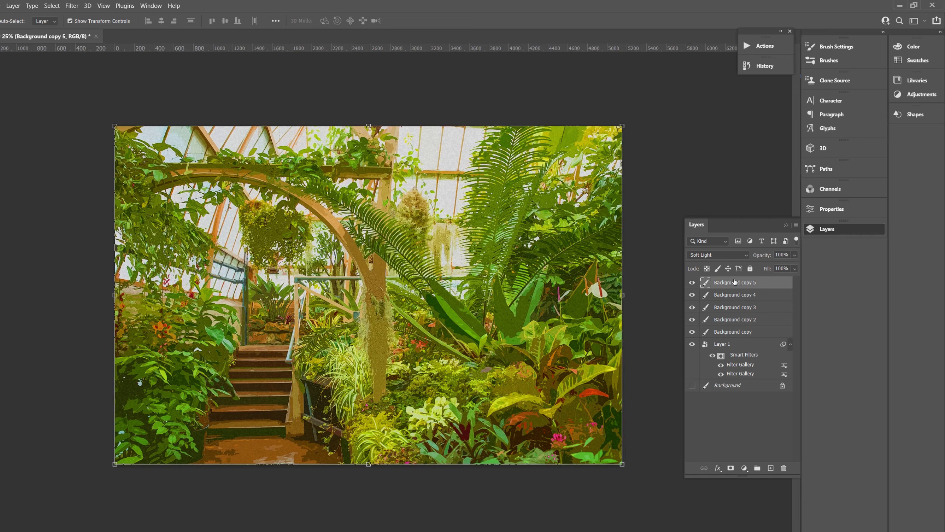
Step: Select the five high-pass copies and merge them into a single Background copy 5 layer
{"action": "left_click", "coordinate": [760, 334], "text": "shift"}
{"action": "left_click", "coordinate": [746, 346], "text": "shift"}
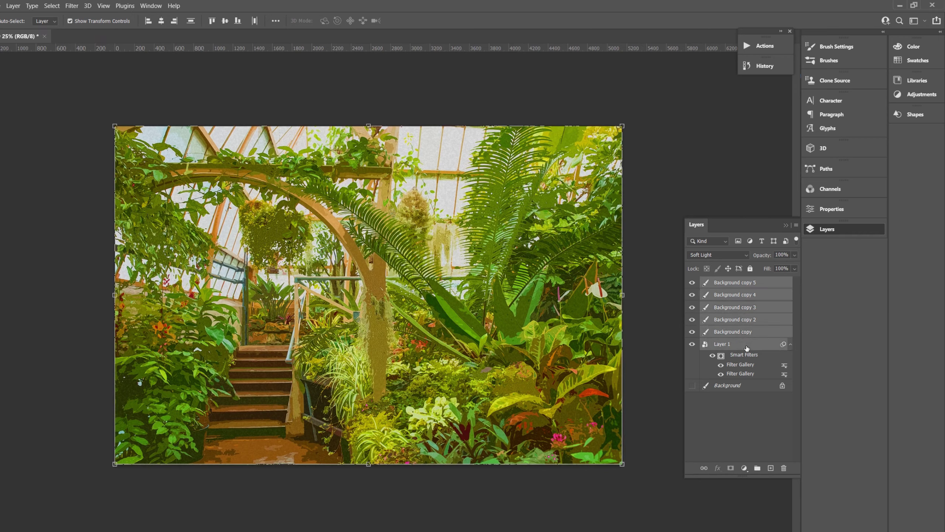
{"action": "right_click", "coordinate": [748, 348]}
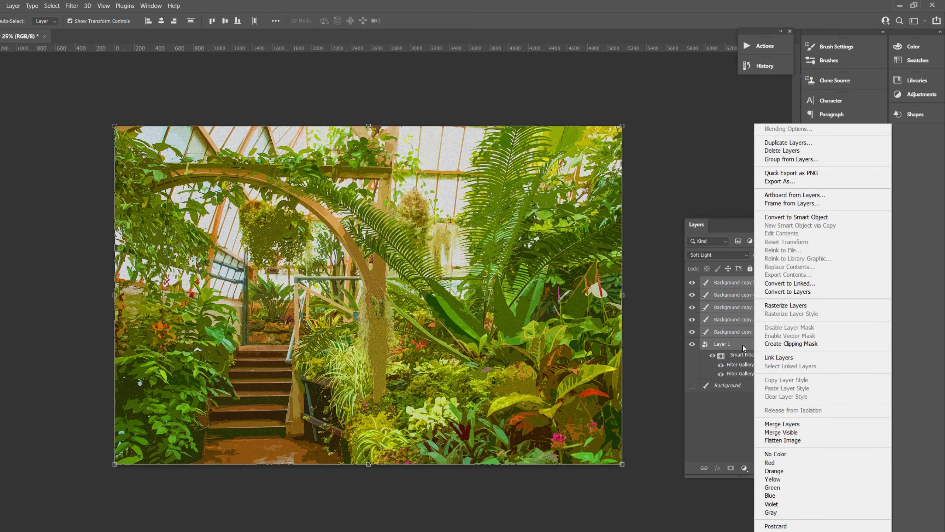
{"action": "left_click", "coordinate": [734, 334]}
{"action": "left_click", "coordinate": [735, 333]}
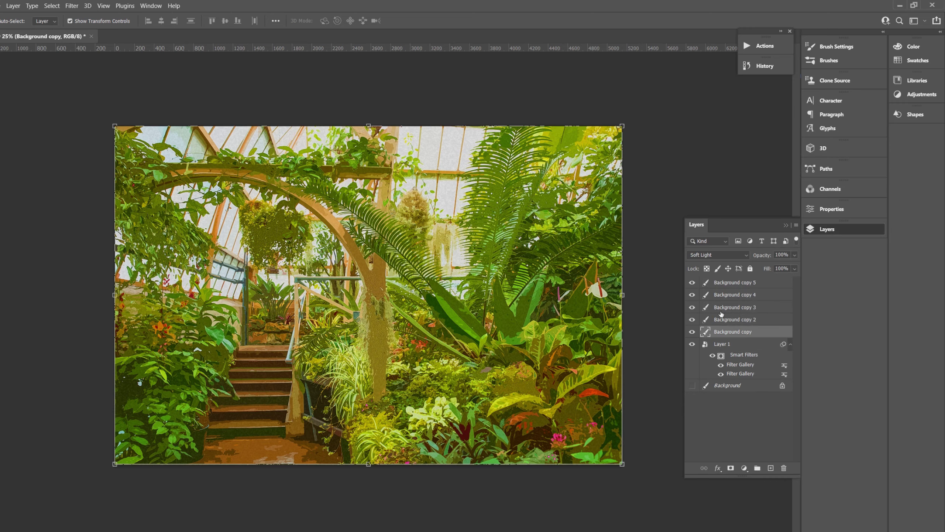
{"action": "left_click", "coordinate": [735, 283], "text": "shift"}
{"action": "key", "text": "ctrl+e"}
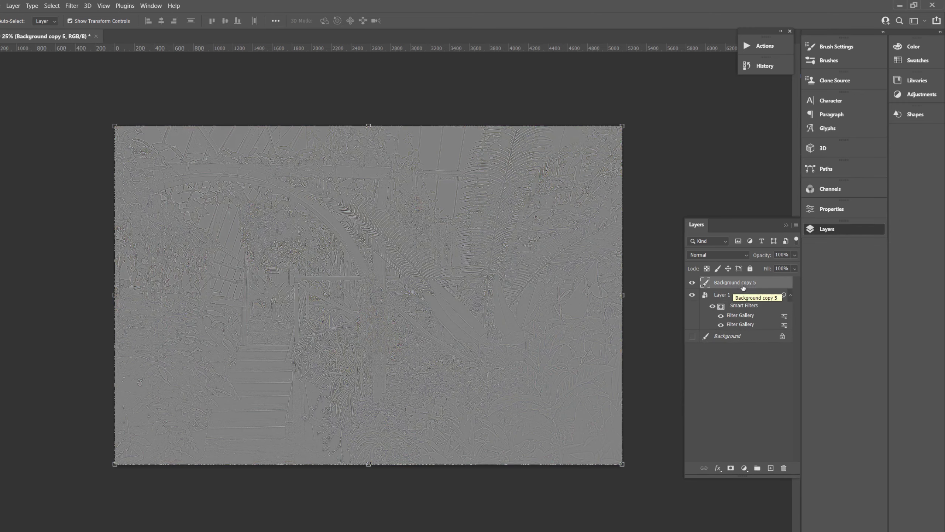
{"action": "left_click", "coordinate": [718, 255]}
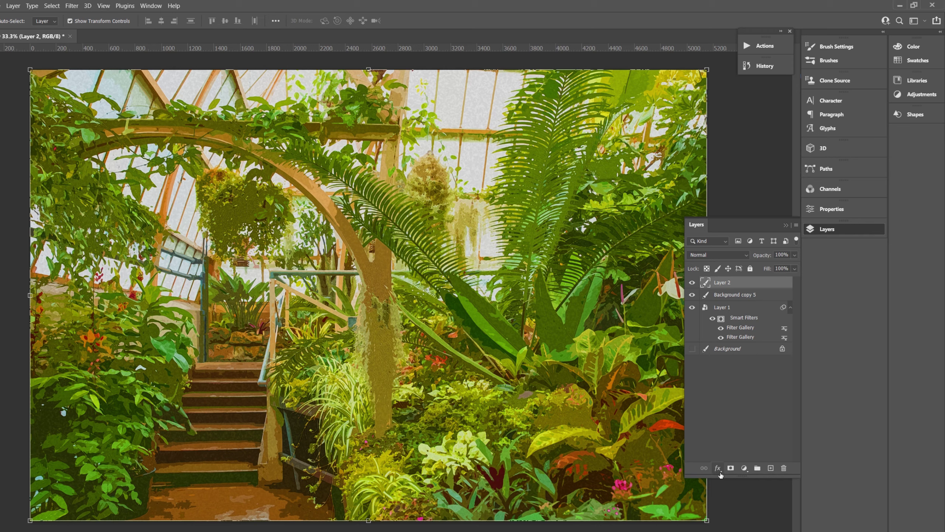
{"action": "left_click", "coordinate": [72, 5]}
{"action": "mouse_move", "coordinate": [81, 124]}
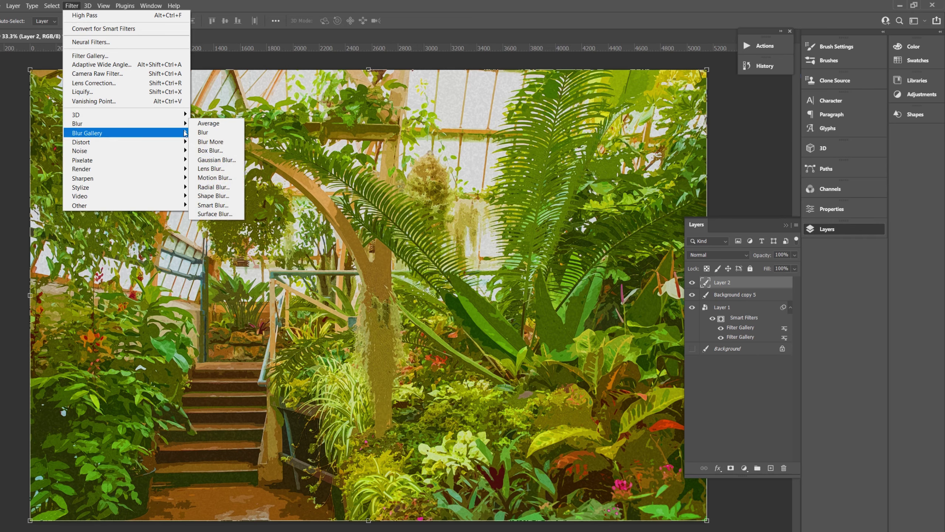
Step: Give Layer 2 a 44 px Field Blur and brighten it with Levels, white input at 153
{"action": "left_click", "coordinate": [209, 131]}
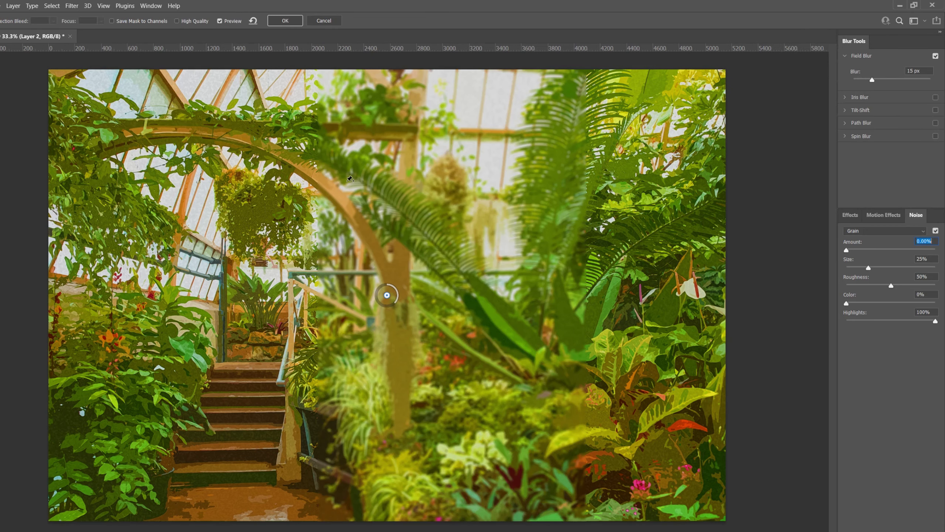
{"action": "left_click_drag", "start_coordinate": [392, 305], "coordinate": [380, 303]}
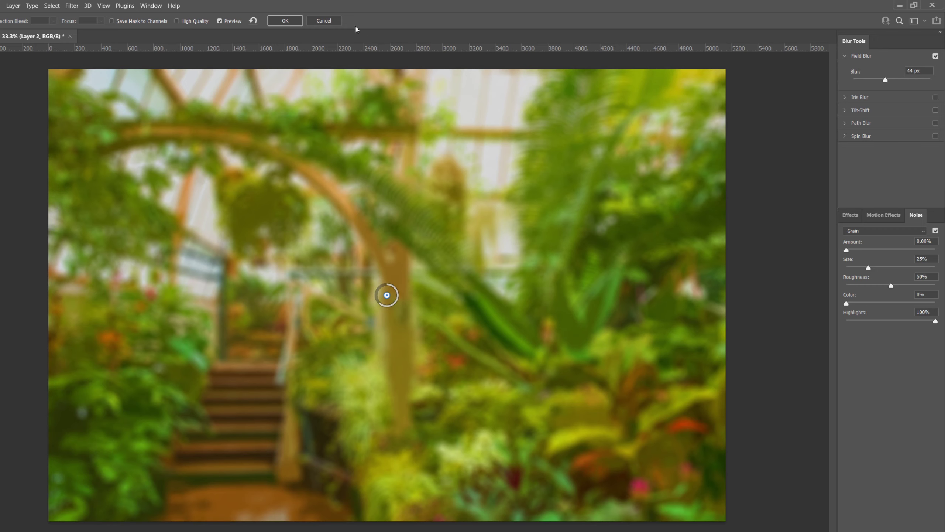
{"action": "left_click", "coordinate": [311, 20]}
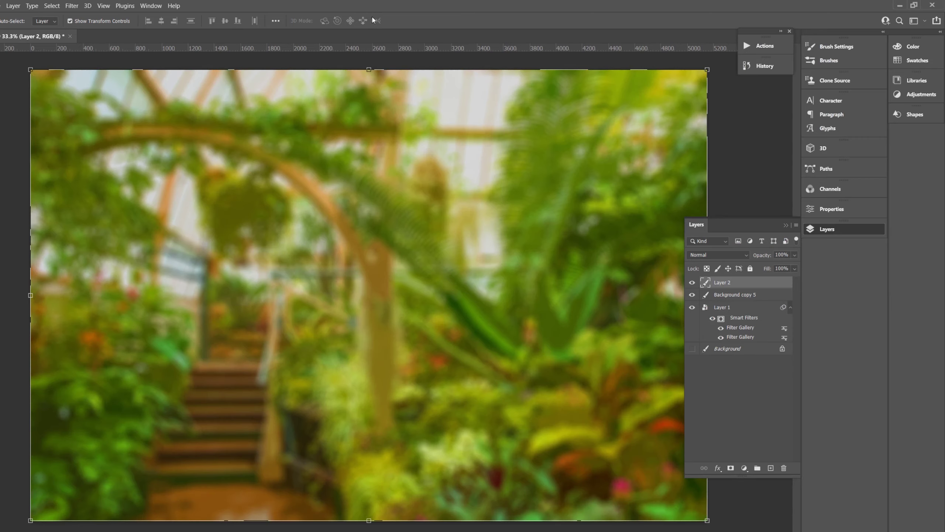
{"action": "key", "text": "ctrl+l"}
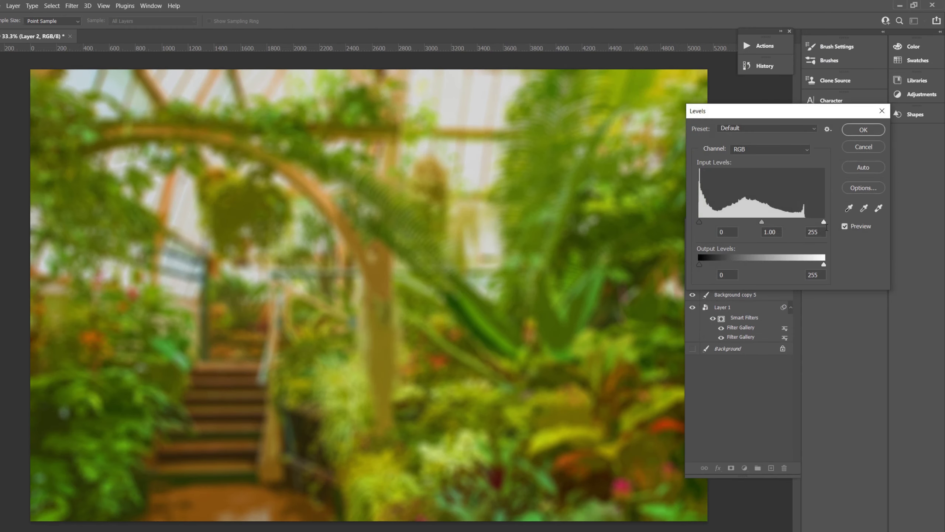
{"action": "left_click_drag", "start_coordinate": [823, 222], "coordinate": [774, 222]}
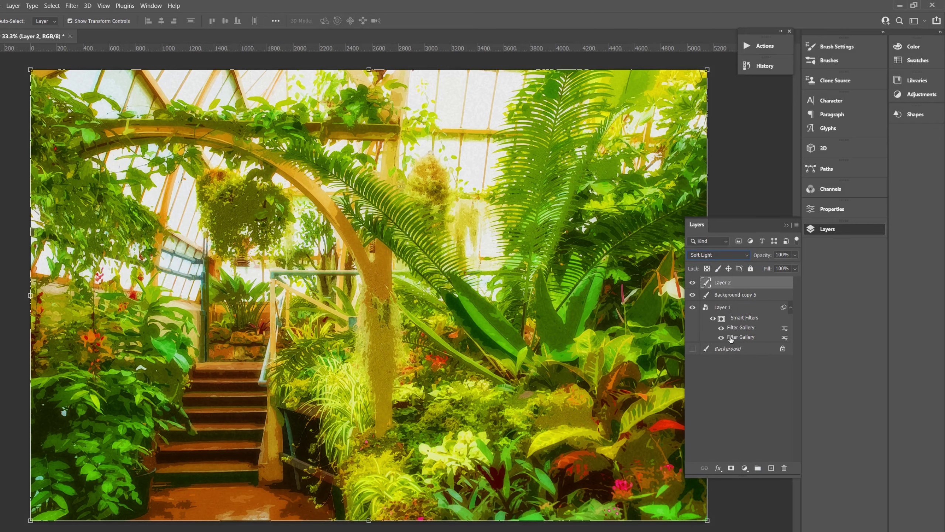
Step: Add a hiding mask to Layer 2 and paint it back over the hanging moss and arch
{"action": "left_click", "coordinate": [730, 468]}
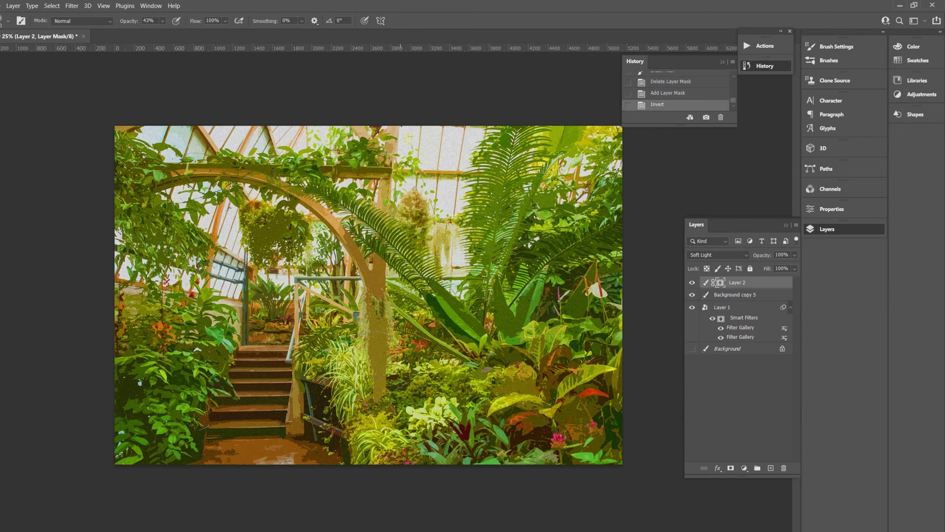
{"action": "left_click_drag", "start_coordinate": [445, 223], "coordinate": [446, 266]}
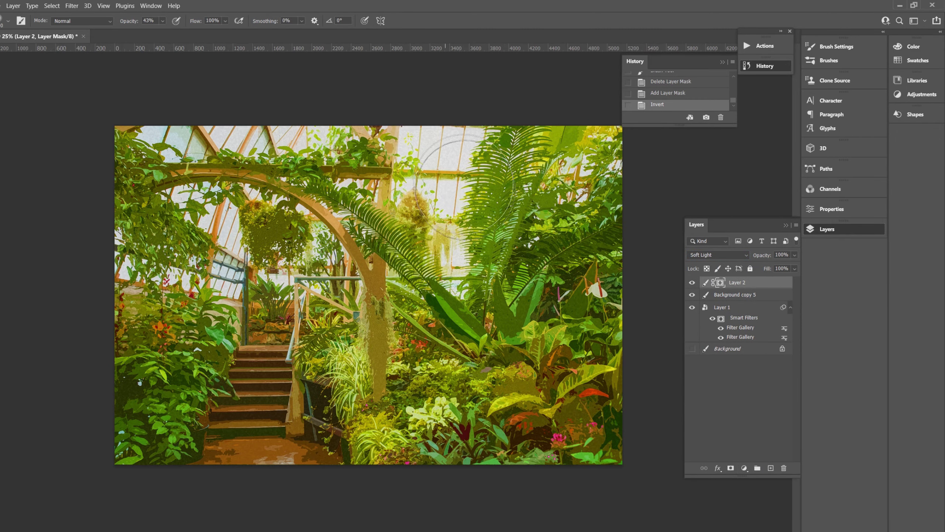
{"action": "left_click_drag", "start_coordinate": [257, 152], "coordinate": [318, 142]}
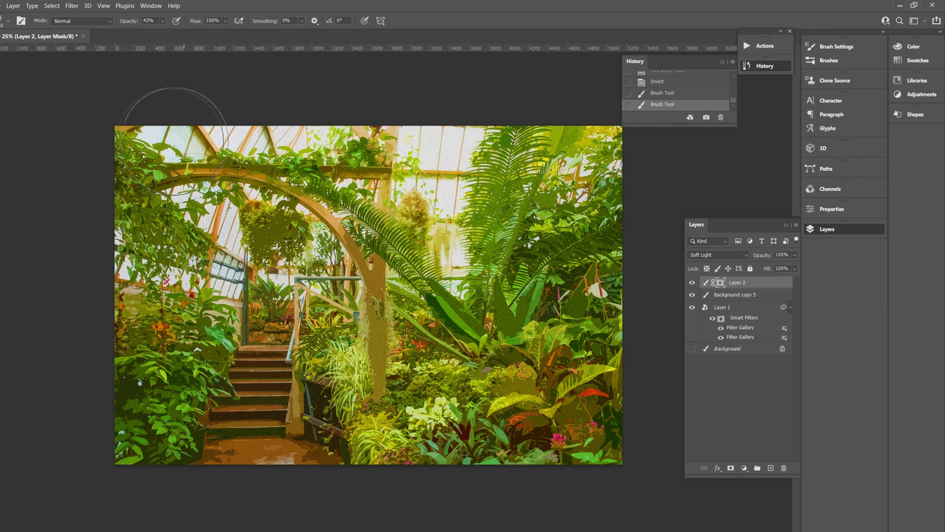
{"action": "mouse_move", "coordinate": [190, 118]}
{"action": "left_mouse_down"}
{"action": "mouse_move", "coordinate": [226, 228]}
{"action": "mouse_move", "coordinate": [304, 257]}
{"action": "left_mouse_up"}
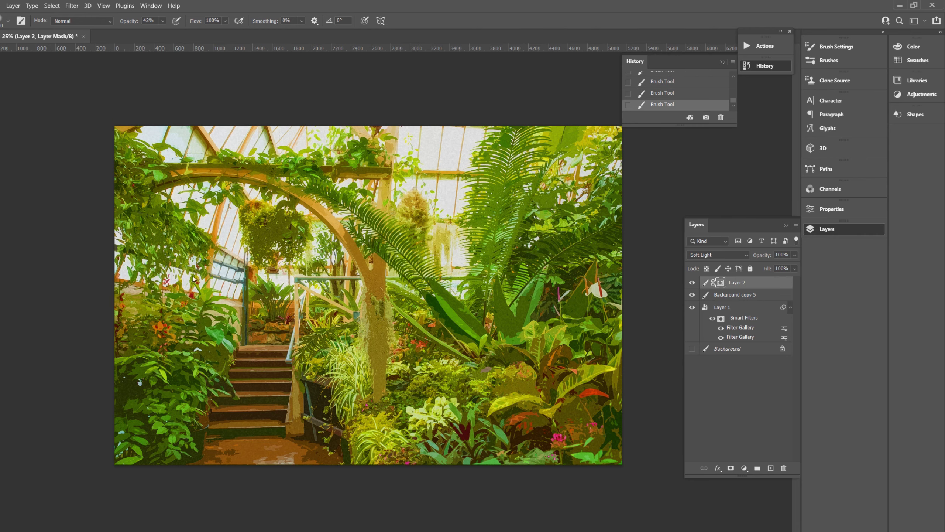
{"action": "left_click_drag", "start_coordinate": [412, 291], "coordinate": [394, 327]}
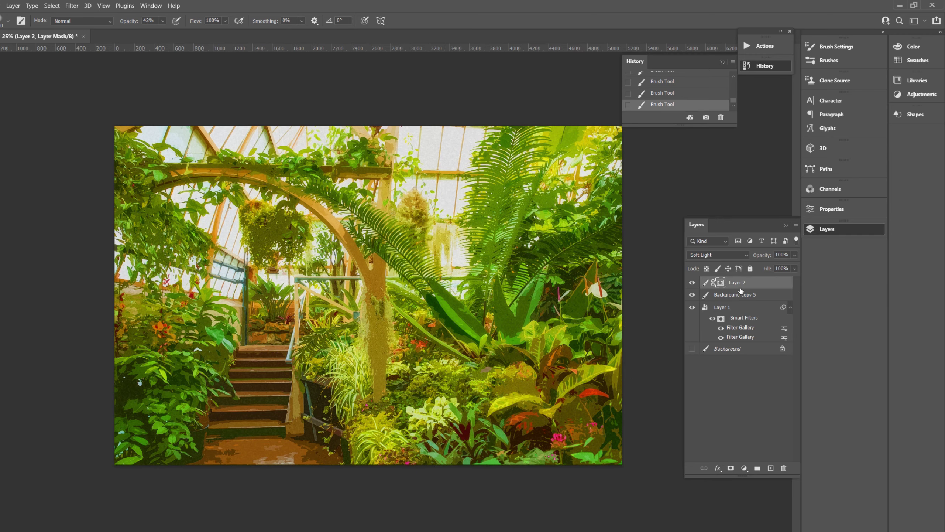
Step: Toggle the detail layers off and on to compare, then duplicate Layer 2
{"action": "left_click", "coordinate": [705, 283]}
{"action": "left_click", "coordinate": [719, 295]}
{"action": "mouse_move", "coordinate": [691, 282]}
{"action": "left_mouse_down"}
{"action": "mouse_move", "coordinate": [692, 295]}
{"action": "mouse_move", "coordinate": [692, 282]}
{"action": "left_mouse_up"}
{"action": "left_click", "coordinate": [729, 282]}
{"action": "key", "text": "ctrl+j"}
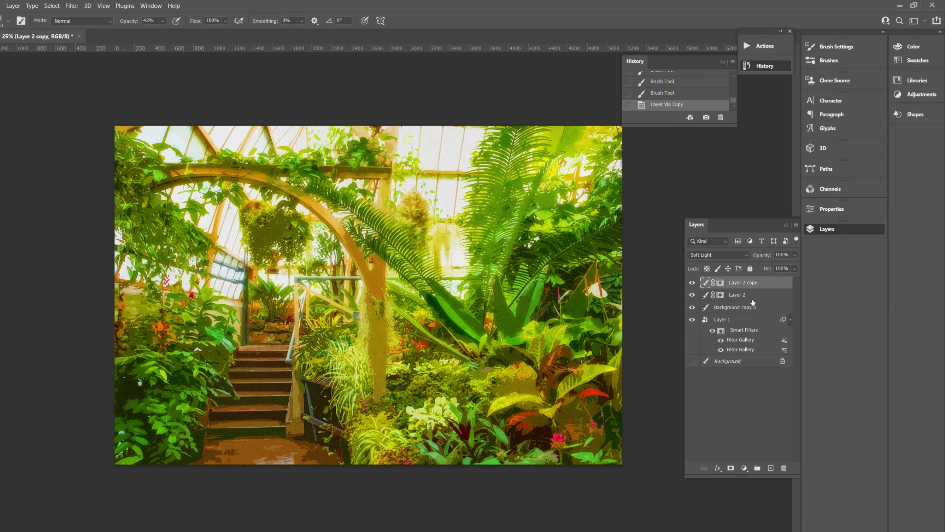
Step: Stamp all visible layers into a new Layer 3 and convert it to a smart object
{"action": "key", "text": "ctrl+shift+alt+e"}
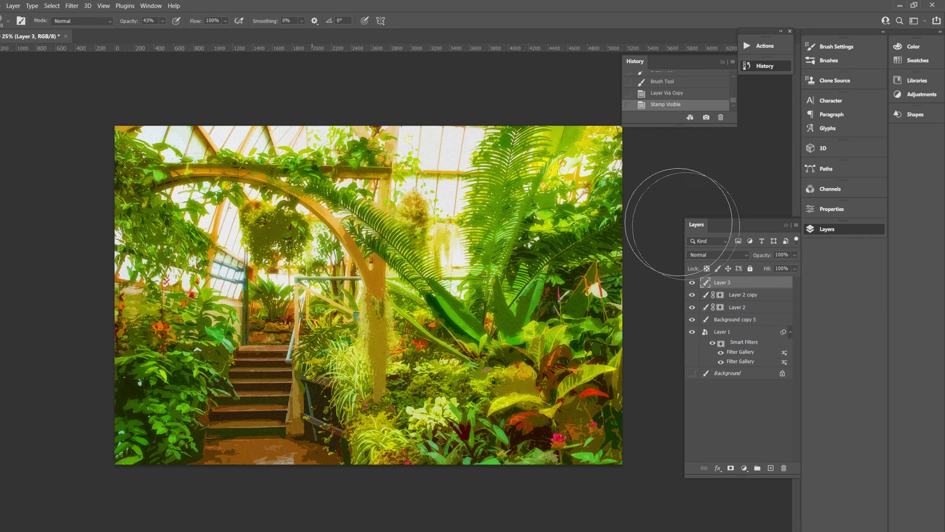
{"action": "right_click", "coordinate": [773, 286]}
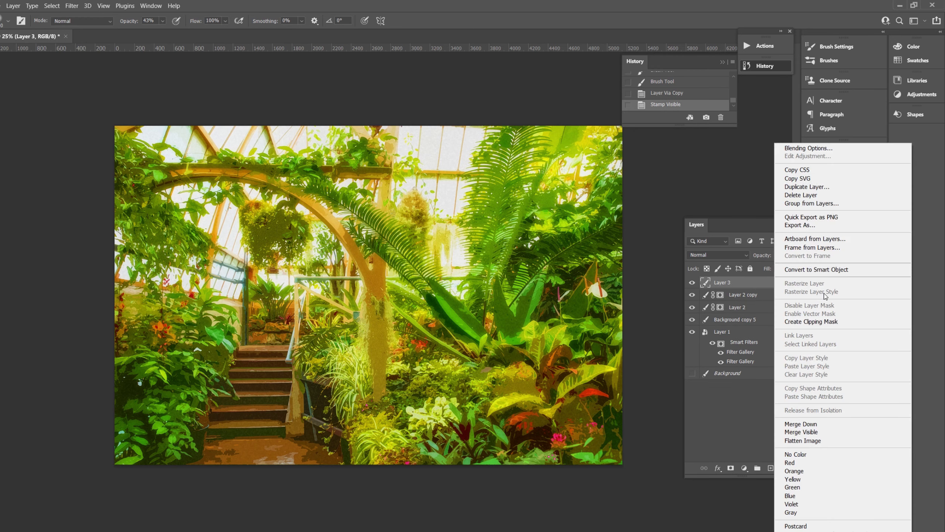
{"action": "left_click", "coordinate": [816, 269]}
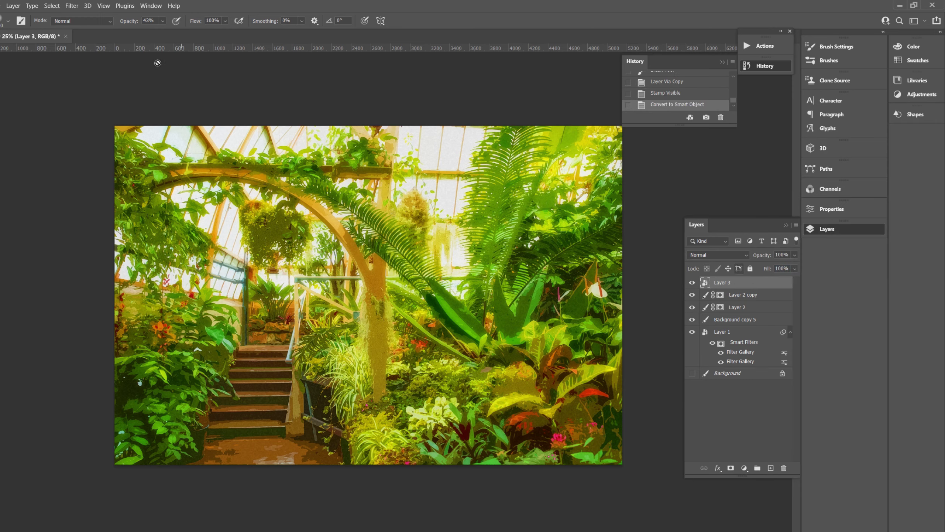
Step: Apply a heavy Gaussian Blur to Layer 3 and hide it with an inverted layer mask
{"action": "left_click", "coordinate": [72, 5]}
{"action": "mouse_move", "coordinate": [89, 123]}
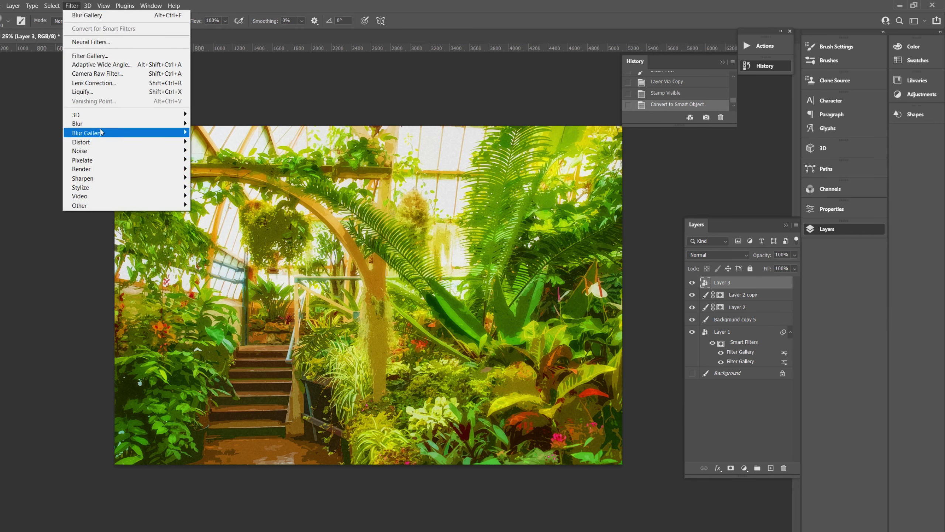
{"action": "left_click", "coordinate": [217, 160]}
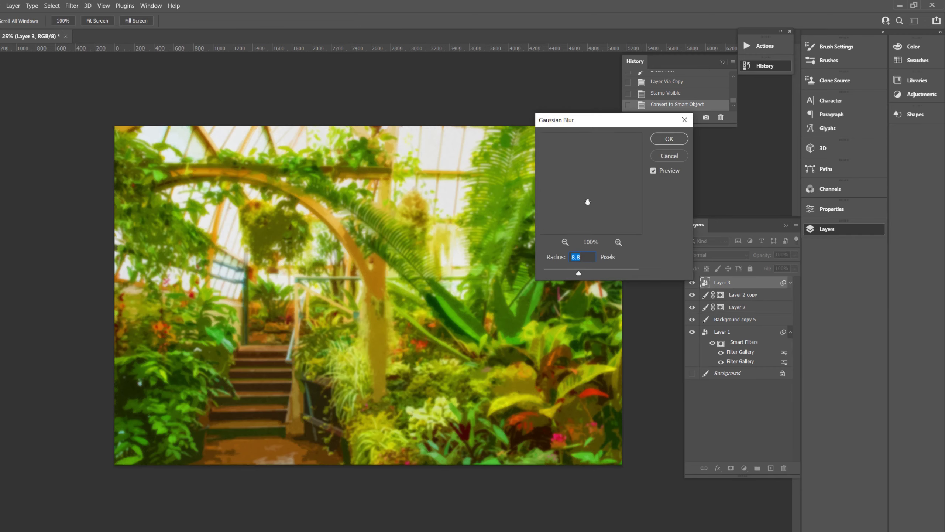
{"action": "mouse_move", "coordinate": [580, 274]}
{"action": "left_mouse_down"}
{"action": "mouse_move", "coordinate": [600, 275]}
{"action": "mouse_move", "coordinate": [588, 271]}
{"action": "left_mouse_up"}
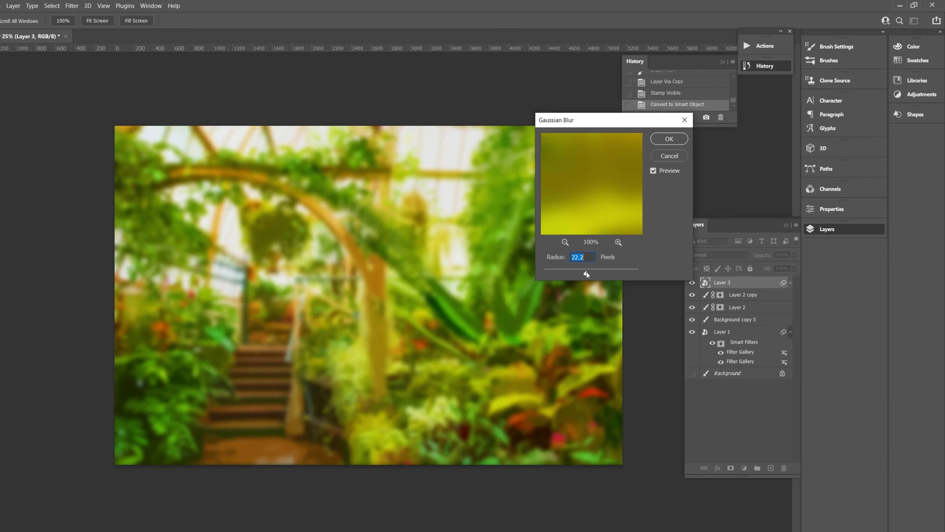
{"action": "left_click", "coordinate": [677, 138]}
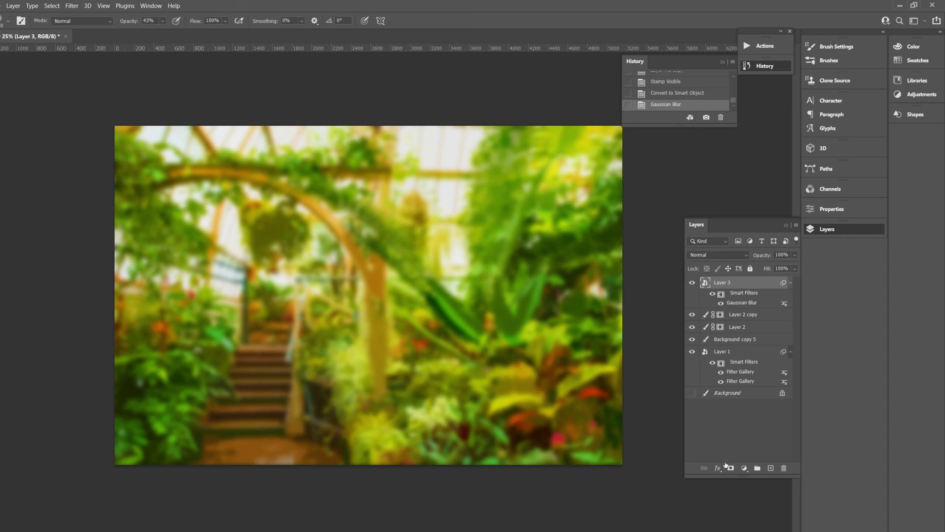
{"action": "left_click", "coordinate": [731, 468]}
{"action": "key", "text": "ctrl+i"}
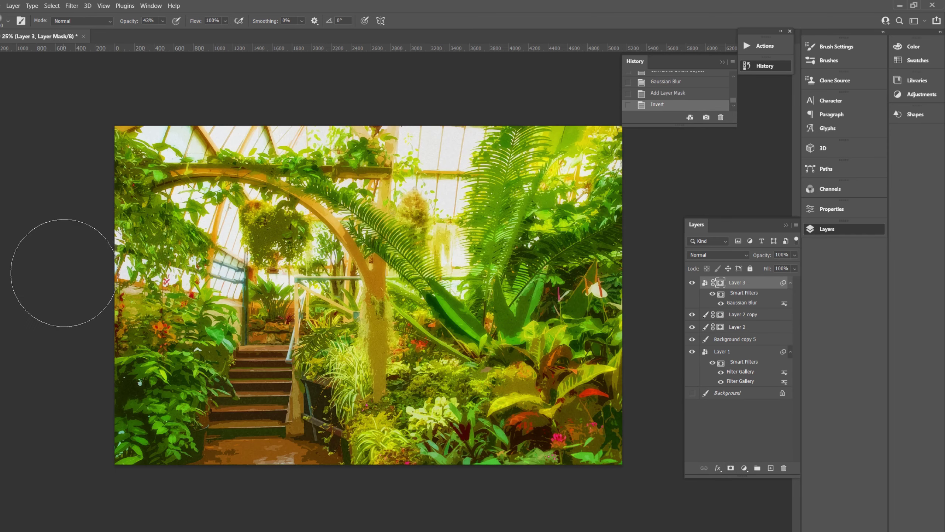
Step: Browse the brush presets list for a painting brush
{"action": "left_click", "coordinate": [9, 21]}
{"action": "scroll", "coordinate": [59, 172], "scroll_direction": "down", "scroll_amount": 5}
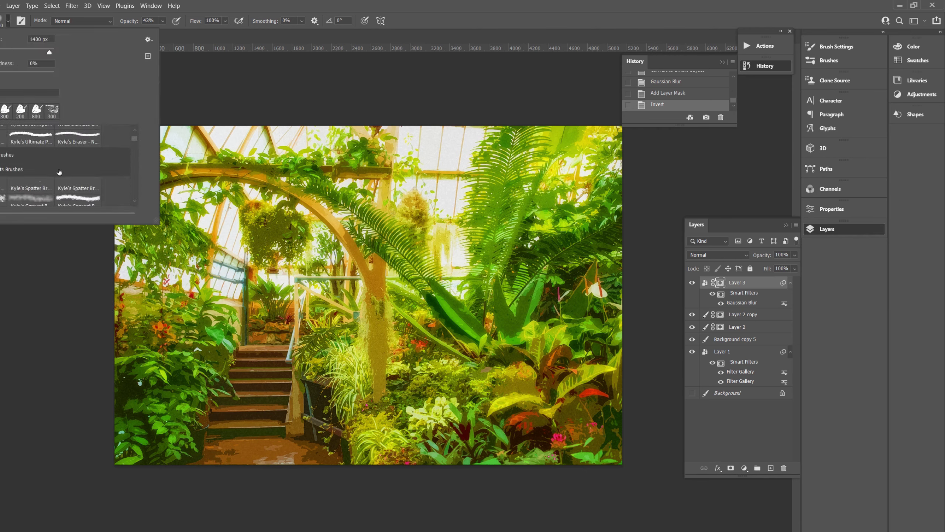
{"action": "scroll", "coordinate": [59, 172], "scroll_direction": "down", "scroll_amount": 3}
{"action": "scroll", "coordinate": [59, 172], "scroll_direction": "down", "scroll_amount": 3}
{"action": "scroll", "coordinate": [59, 172], "scroll_direction": "down", "scroll_amount": 3}
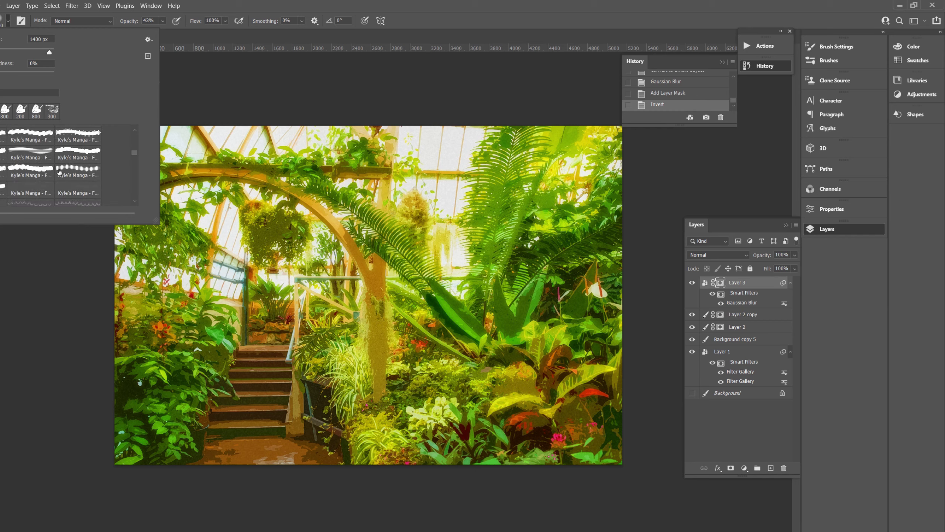
{"action": "scroll", "coordinate": [59, 172], "scroll_direction": "down", "scroll_amount": 2}
{"action": "scroll", "coordinate": [59, 172], "scroll_direction": "up", "scroll_amount": 2}
Step: Scroll through the brush presets and pick a Kyle's Paintbox-style brush
{"action": "scroll", "coordinate": [8, 168], "scroll_direction": "down", "scroll_amount": 1}
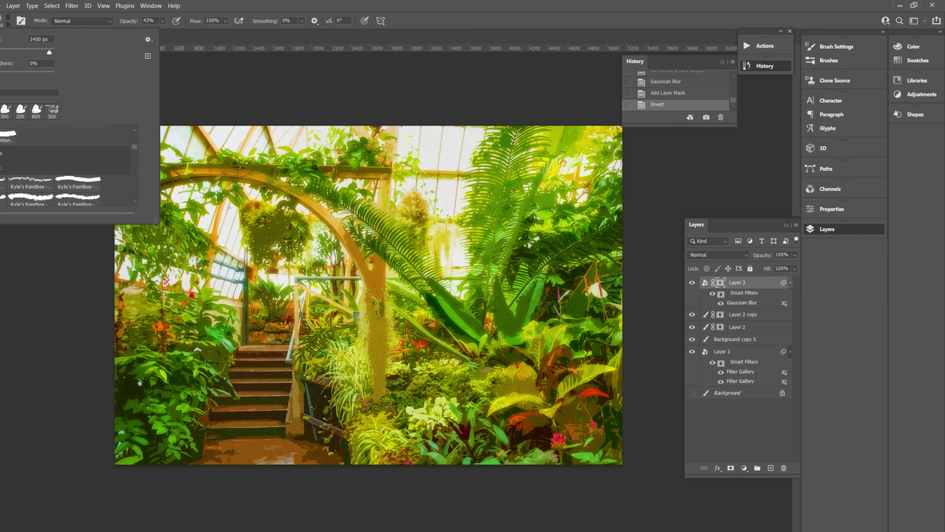
{"action": "scroll", "coordinate": [8, 168], "scroll_direction": "down", "scroll_amount": 2}
{"action": "scroll", "coordinate": [8, 168], "scroll_direction": "down", "scroll_amount": 2}
{"action": "scroll", "coordinate": [8, 168], "scroll_direction": "down", "scroll_amount": 1}
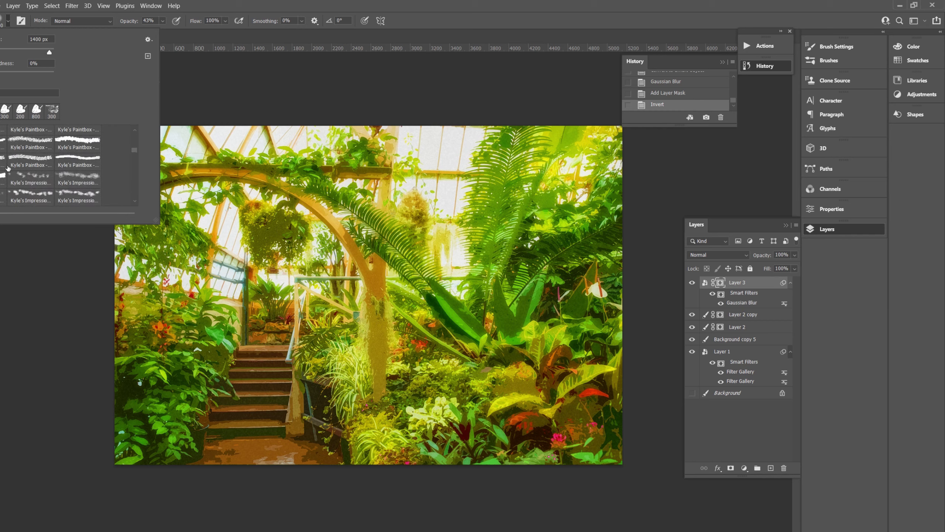
{"action": "scroll", "coordinate": [9, 168], "scroll_direction": "down", "scroll_amount": 2}
{"action": "scroll", "coordinate": [12, 168], "scroll_direction": "down", "scroll_amount": 2}
{"action": "scroll", "coordinate": [11, 167], "scroll_direction": "down", "scroll_amount": 1}
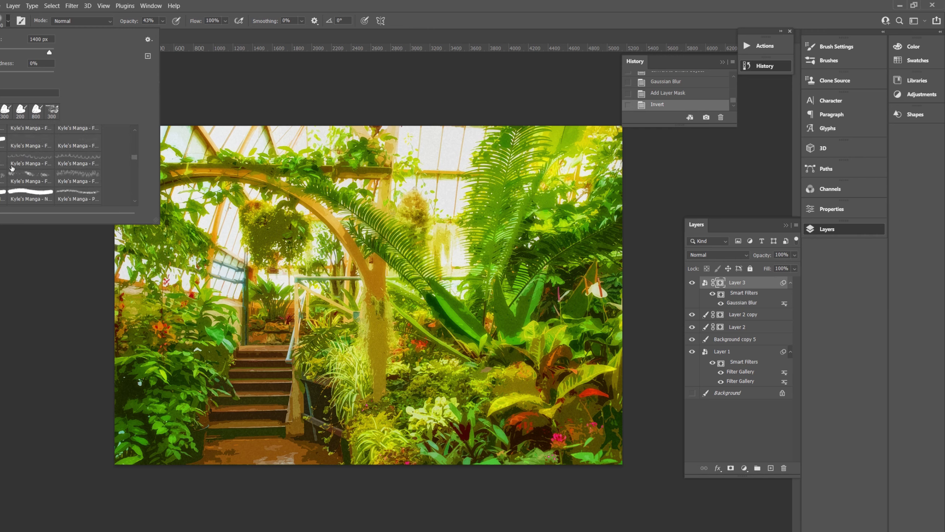
{"action": "scroll", "coordinate": [7, 165], "scroll_direction": "down", "scroll_amount": 2}
{"action": "scroll", "coordinate": [4, 164], "scroll_direction": "down", "scroll_amount": 2}
{"action": "scroll", "coordinate": [1, 162], "scroll_direction": "down", "scroll_amount": 1}
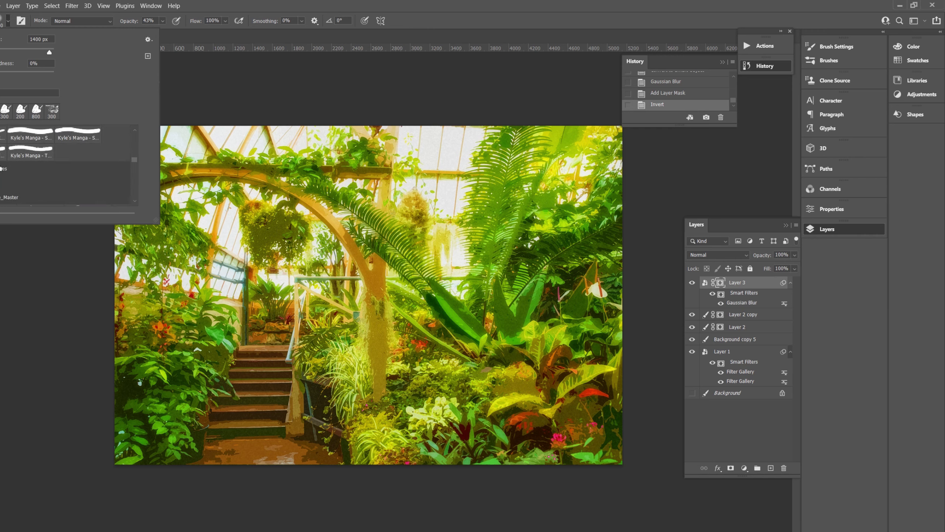
{"action": "scroll", "coordinate": [1, 168], "scroll_direction": "down", "scroll_amount": 2}
{"action": "scroll", "coordinate": [63, 184], "scroll_direction": "down", "scroll_amount": 2}
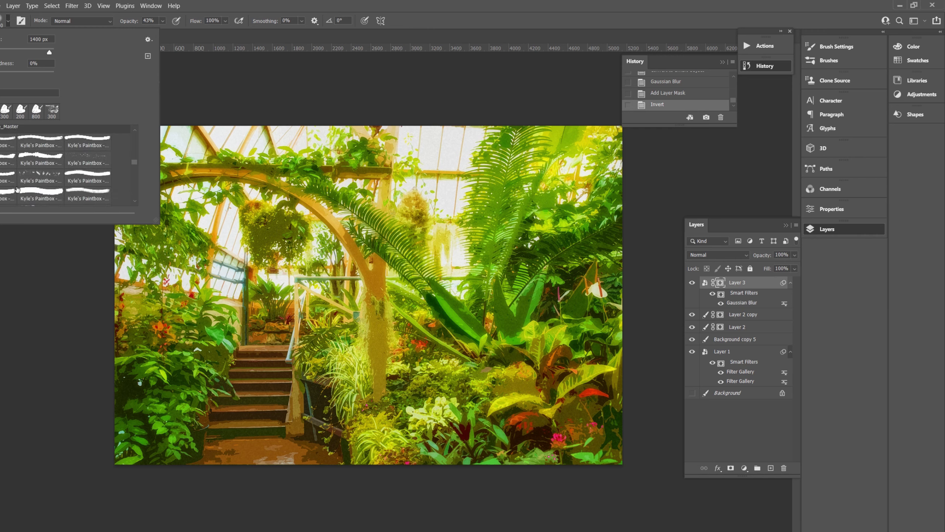
{"action": "scroll", "coordinate": [14, 186], "scroll_direction": "down", "scroll_amount": 1}
{"action": "left_click", "coordinate": [8, 162]}
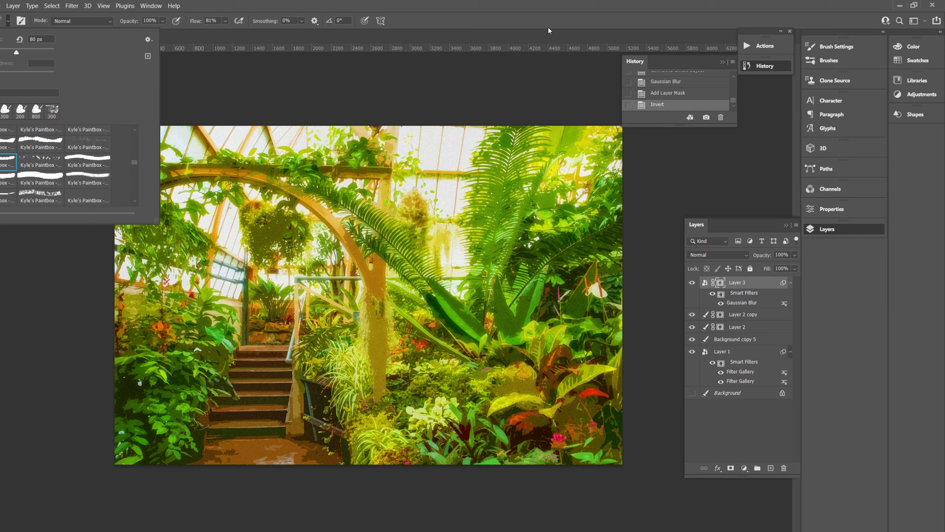
Step: Scroll the full Brushes library down to the Gouache_Master set
{"action": "left_click", "coordinate": [829, 61]}
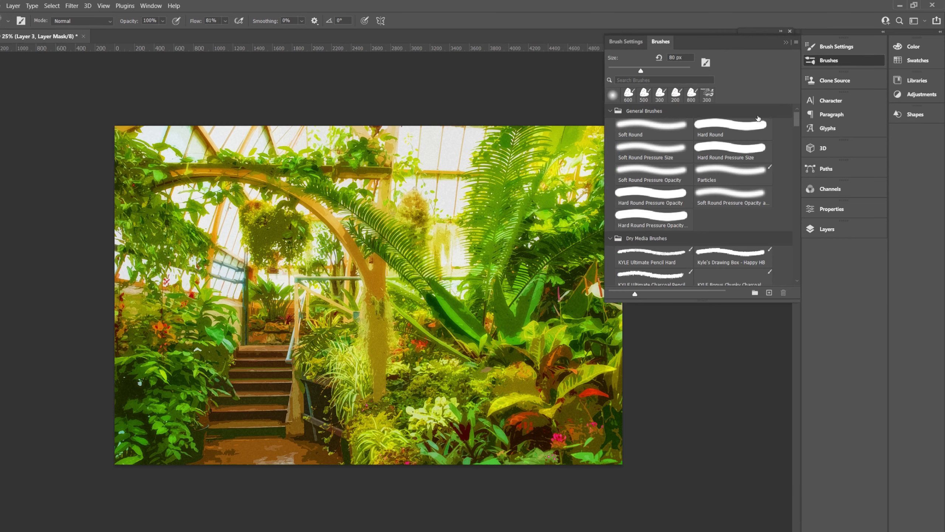
{"action": "scroll", "coordinate": [713, 212], "scroll_direction": "down", "scroll_amount": 5}
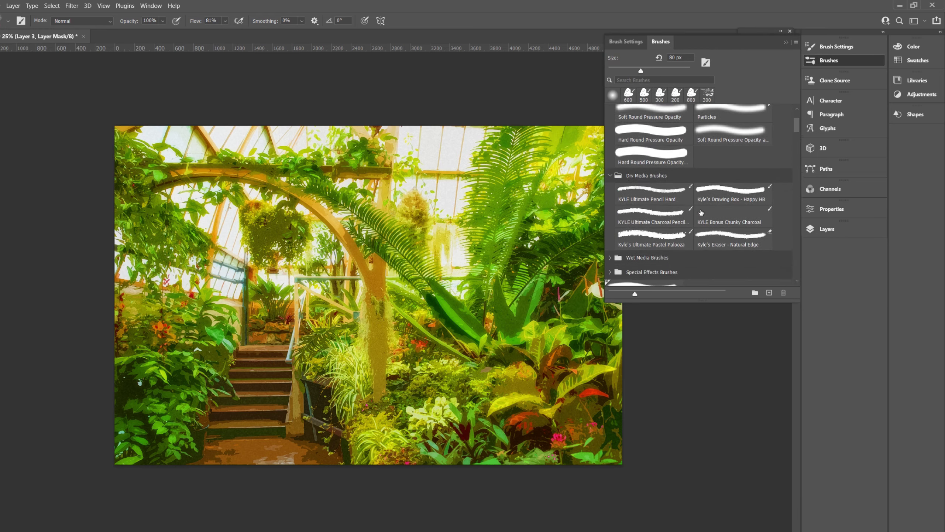
{"action": "scroll", "coordinate": [713, 212], "scroll_direction": "down", "scroll_amount": 5}
{"action": "scroll", "coordinate": [699, 216], "scroll_direction": "down", "scroll_amount": 5}
{"action": "scroll", "coordinate": [701, 216], "scroll_direction": "down", "scroll_amount": 5}
{"action": "scroll", "coordinate": [703, 217], "scroll_direction": "down", "scroll_amount": 5}
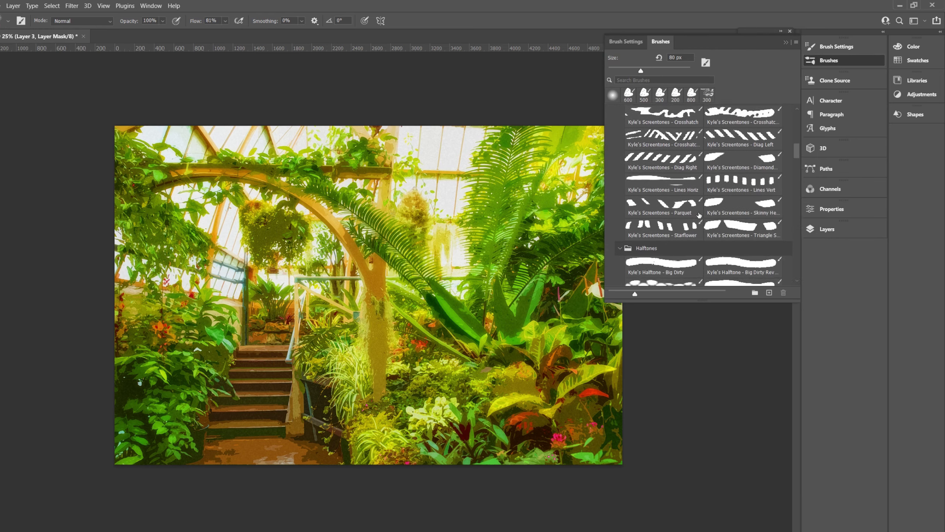
{"action": "scroll", "coordinate": [706, 218], "scroll_direction": "down", "scroll_amount": 5}
{"action": "scroll", "coordinate": [709, 220], "scroll_direction": "down", "scroll_amount": 5}
{"action": "scroll", "coordinate": [708, 220], "scroll_direction": "down", "scroll_amount": 3}
{"action": "scroll", "coordinate": [709, 219], "scroll_direction": "down", "scroll_amount": 3}
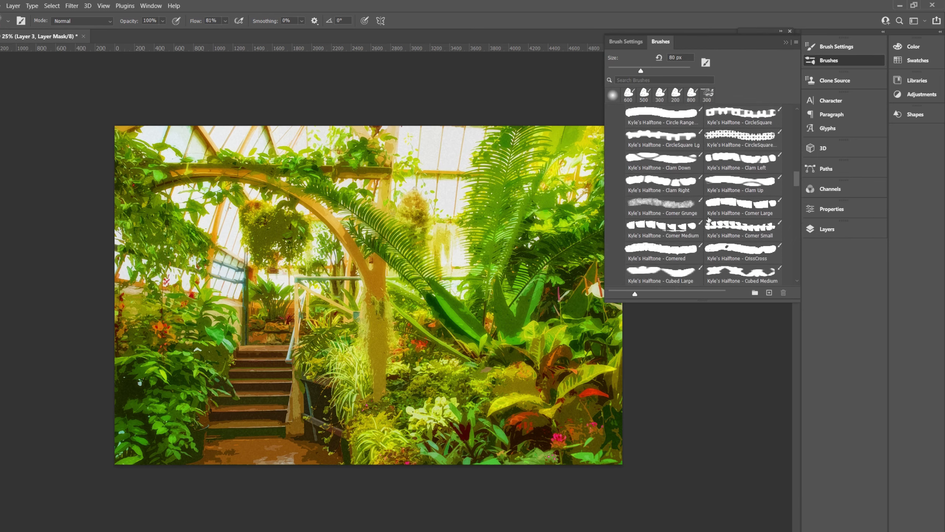
{"action": "scroll", "coordinate": [709, 219], "scroll_direction": "down", "scroll_amount": 3}
{"action": "scroll", "coordinate": [709, 219], "scroll_direction": "down", "scroll_amount": 3}
{"action": "left_click_drag", "start_coordinate": [798, 201], "coordinate": [798, 275]}
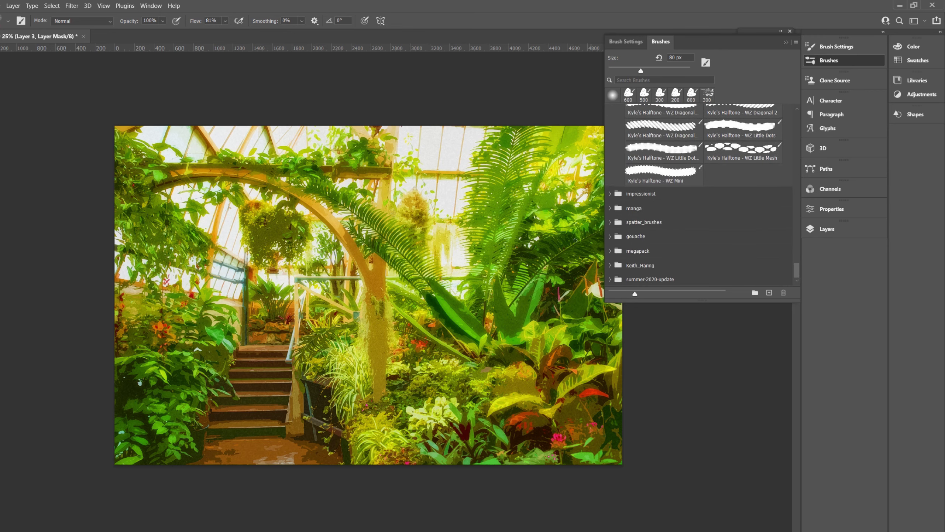
Step: Choose a 30 px Kyle's Paintbox gouache brush from the gouache folder and show Brush Settings
{"action": "left_click", "coordinate": [609, 236]}
{"action": "scroll", "coordinate": [671, 250], "scroll_direction": "down", "scroll_amount": 2}
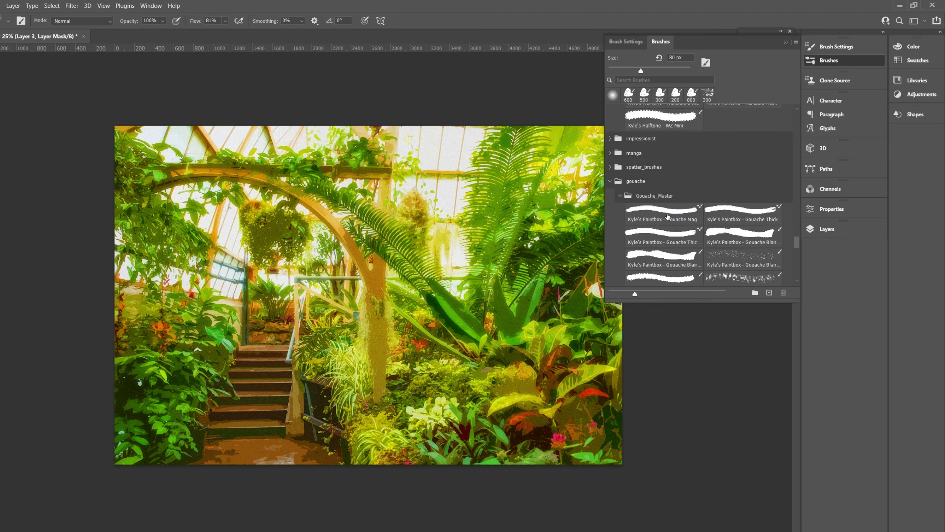
{"action": "left_click", "coordinate": [742, 236]}
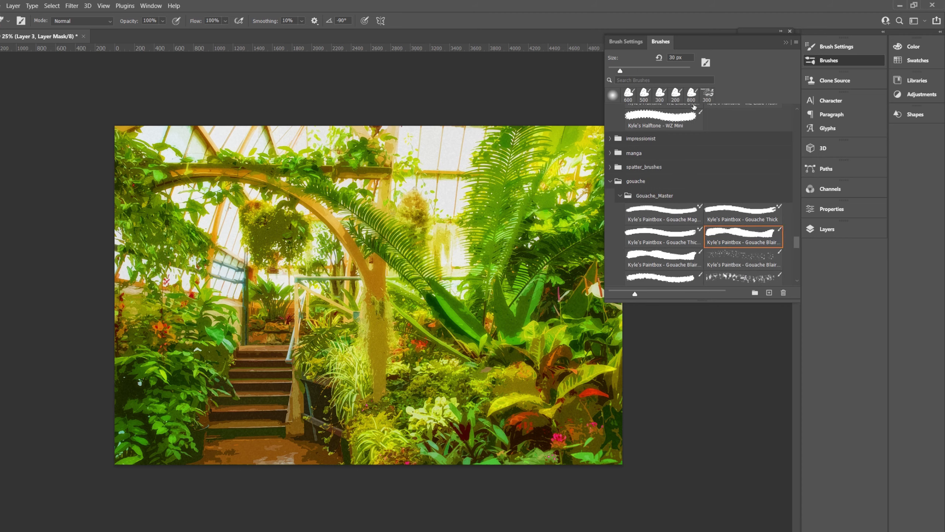
{"action": "key", "text": "F5"}
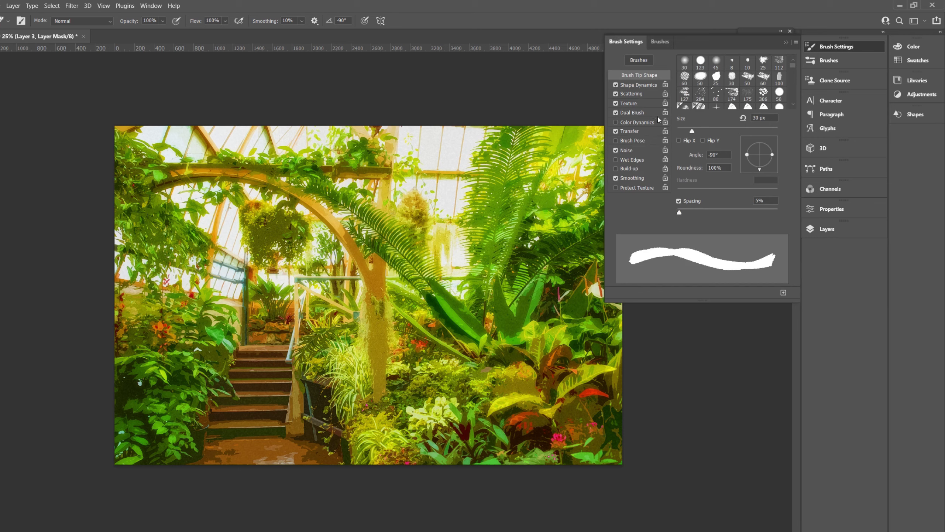
Step: Widen the gouache brush spacing and set Scattering to 216%
{"action": "left_click_drag", "start_coordinate": [680, 211], "coordinate": [719, 211]}
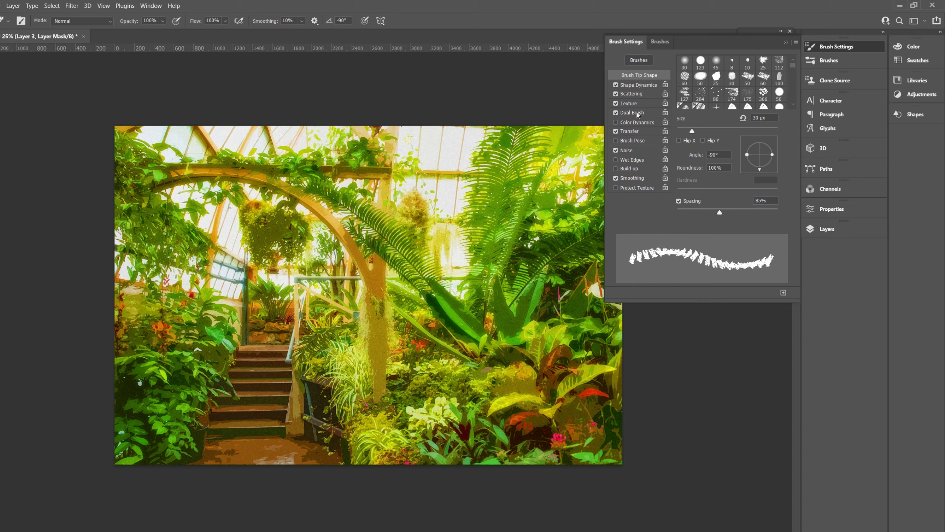
{"action": "left_click", "coordinate": [646, 94]}
{"action": "left_click_drag", "start_coordinate": [678, 70], "coordinate": [699, 71]}
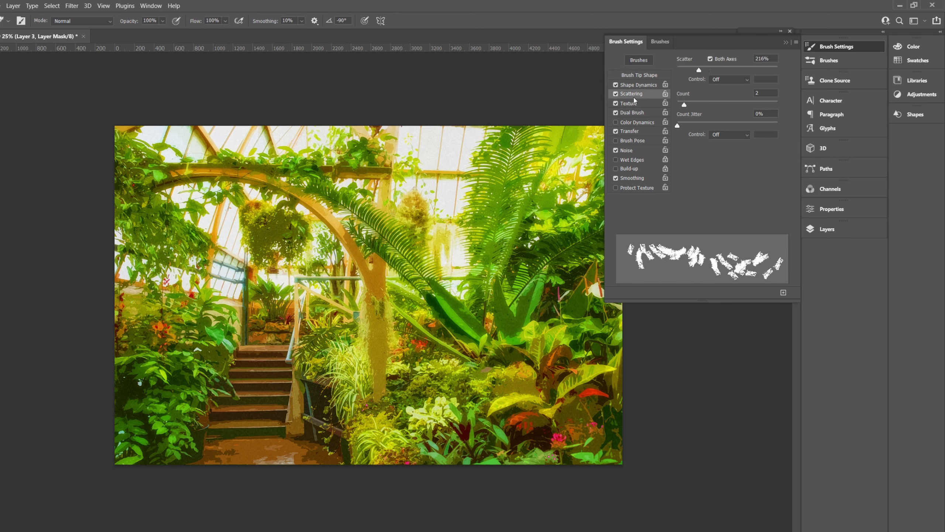
Step: Add 10% Roundness Jitter and 54% Size Jitter, and set scatter Count to 10
{"action": "left_click", "coordinate": [632, 85]}
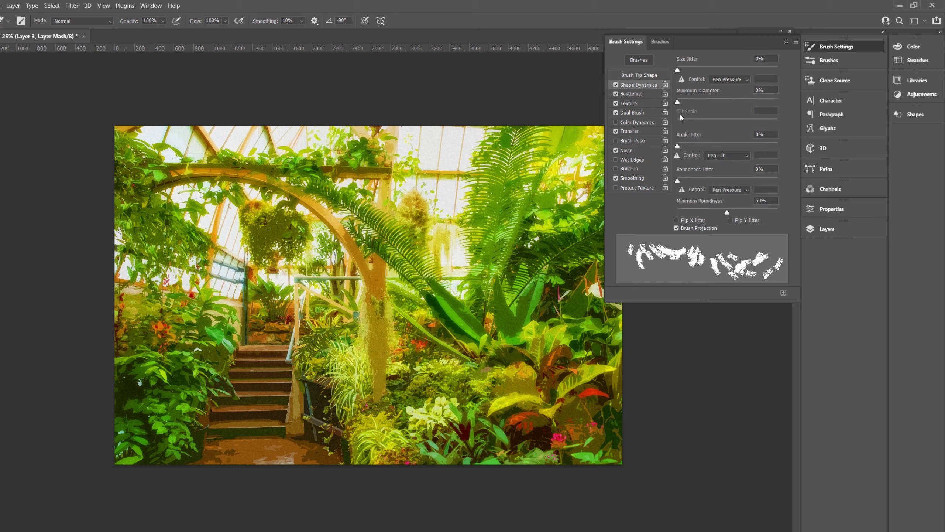
{"action": "left_click_drag", "start_coordinate": [679, 179], "coordinate": [688, 180]}
{"action": "left_click_drag", "start_coordinate": [678, 70], "coordinate": [732, 81]}
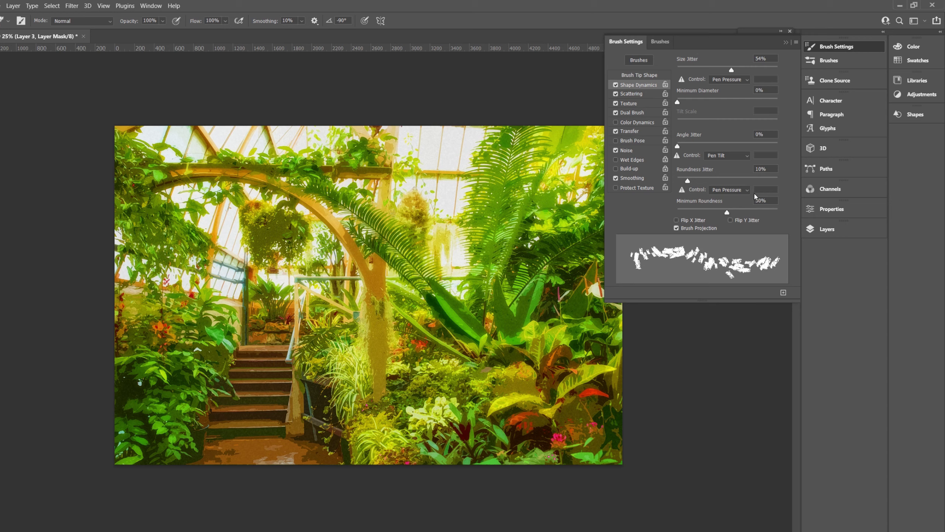
{"action": "left_click", "coordinate": [640, 97]}
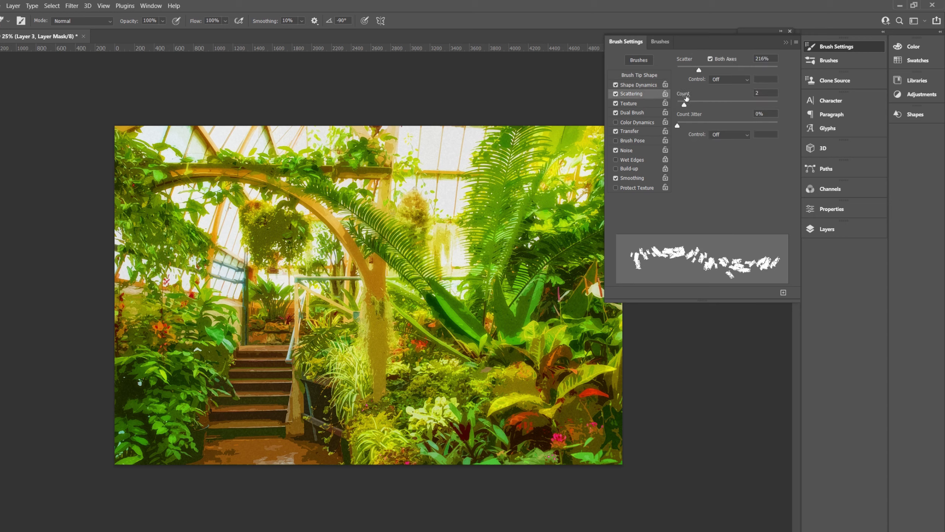
{"action": "left_click_drag", "start_coordinate": [687, 104], "coordinate": [737, 101]}
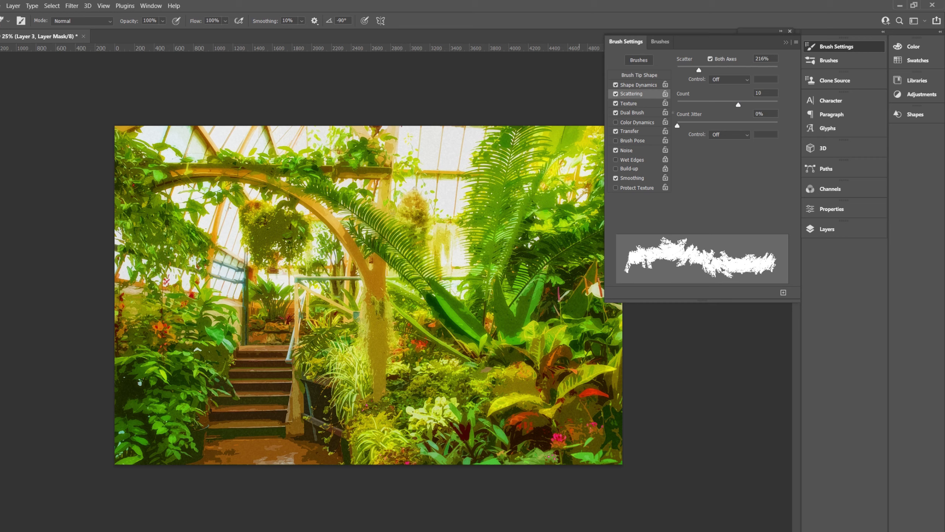
Step: Enlarge the brush, test a stroke on Layer 3's mask, undo it, and close Brush Settings
{"action": "key", "text": "bracketright"}
{"action": "key", "text": "bracketright"}
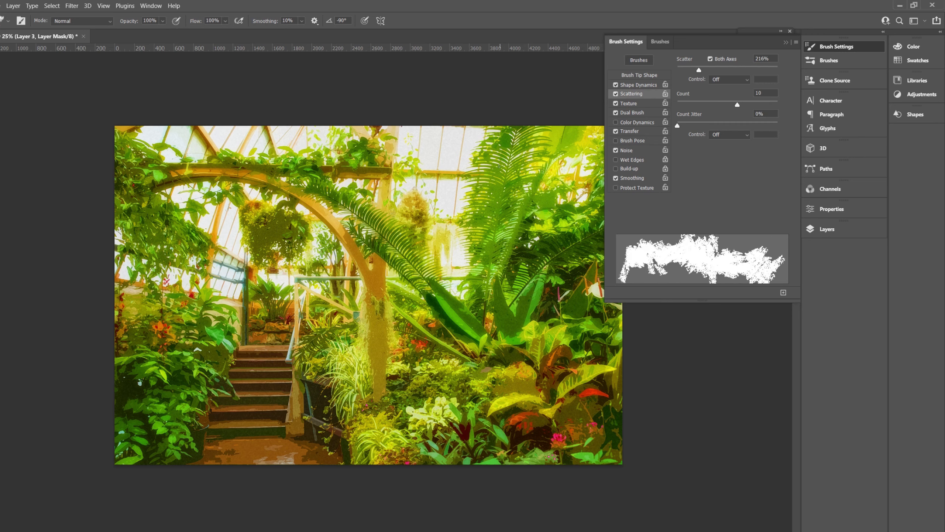
{"action": "key", "text": "bracketright"}
{"action": "key", "text": "bracketright"}
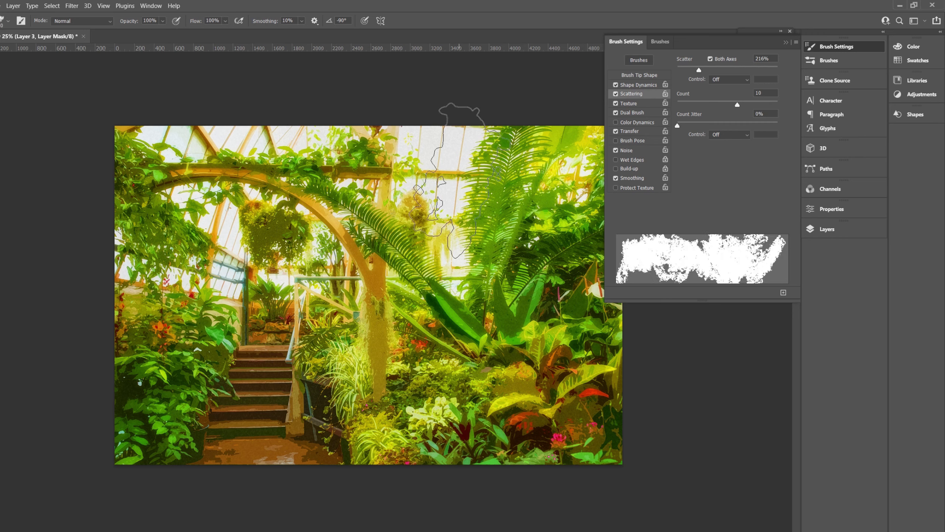
{"action": "left_click", "coordinate": [454, 205]}
{"action": "key", "text": "bracketleft"}
{"action": "key", "text": "bracketleft"}
{"action": "key", "text": "bracketleft"}
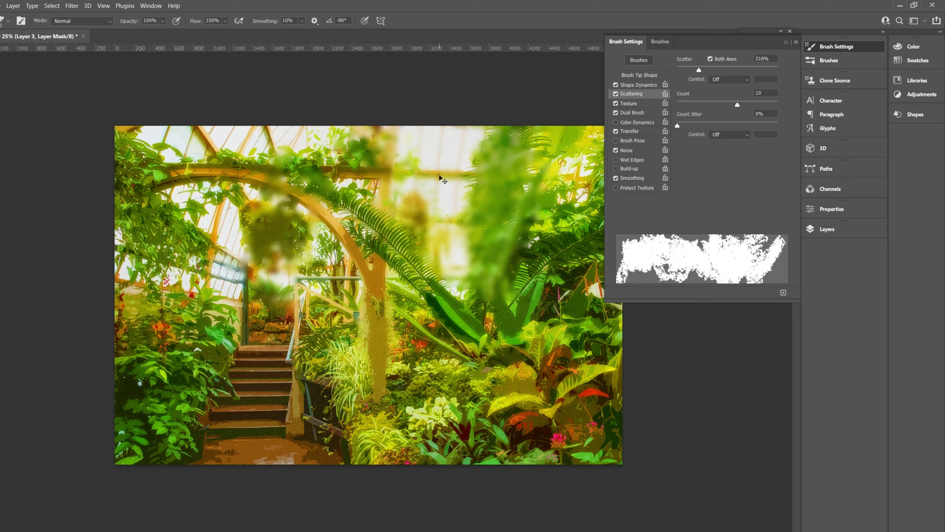
{"action": "key", "text": "ctrl+z"}
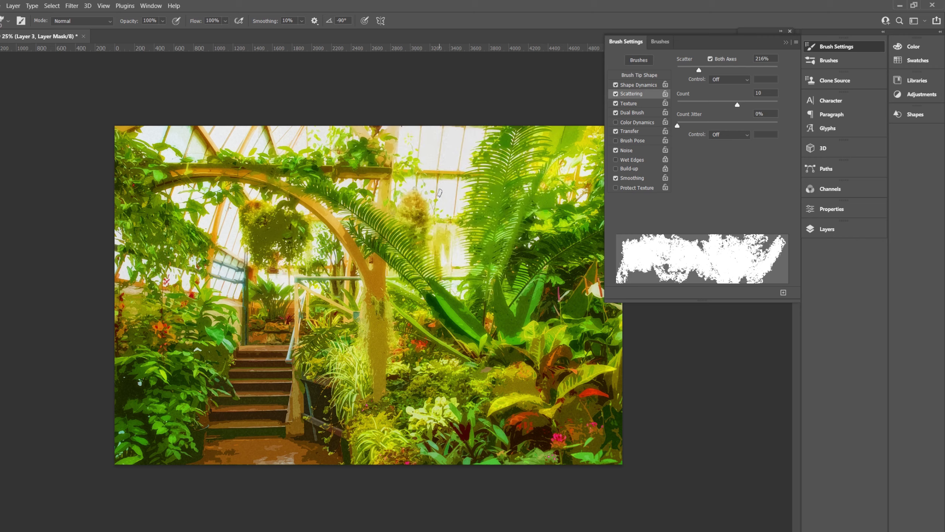
{"action": "left_click", "coordinate": [786, 42]}
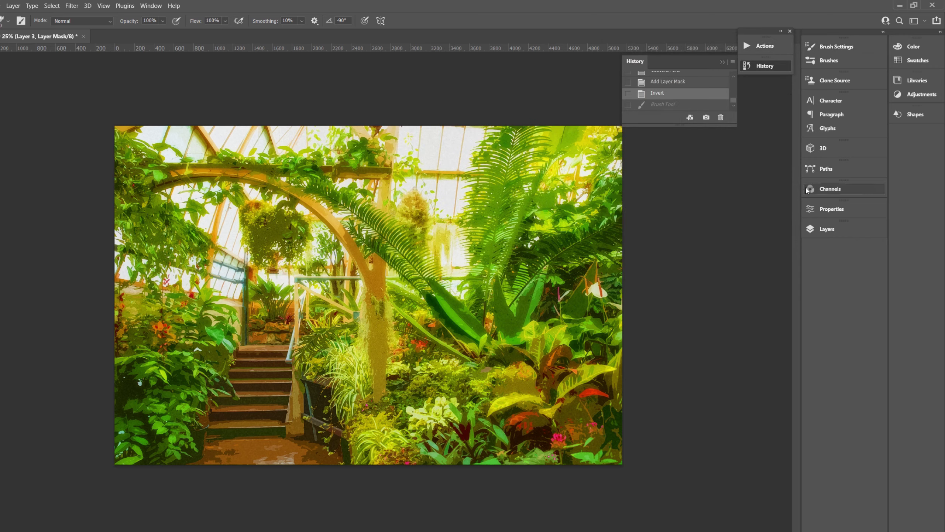
Step: Set the gouache brush to 25% opacity and softly paint glow along the bottom of Layer 3's mask
{"action": "left_click", "coordinate": [827, 229]}
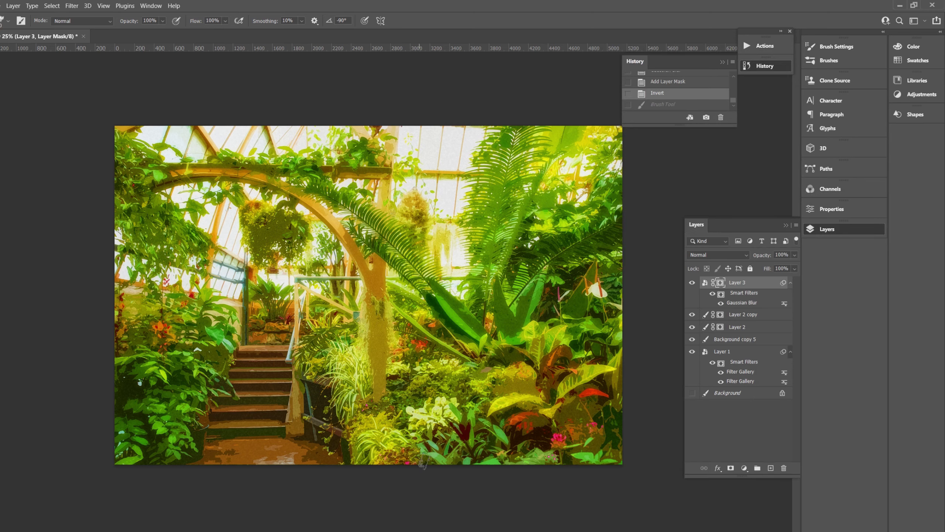
{"action": "left_click_drag", "start_coordinate": [424, 461], "coordinate": [652, 479]}
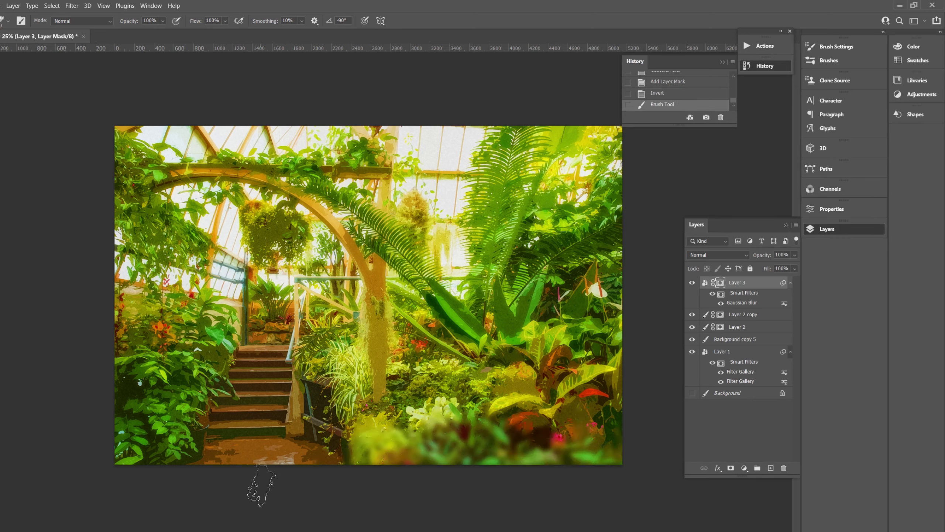
{"action": "key", "text": "ctrl+z"}
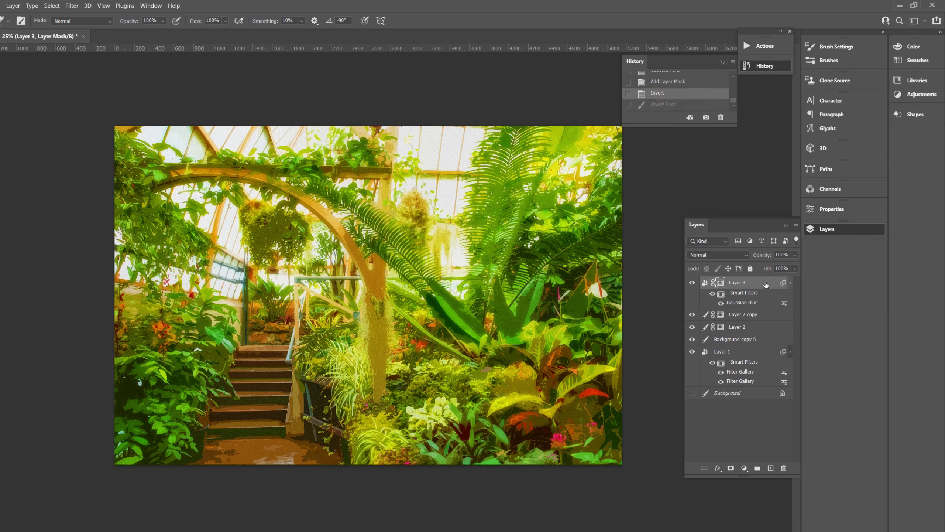
{"action": "left_click", "coordinate": [162, 20]}
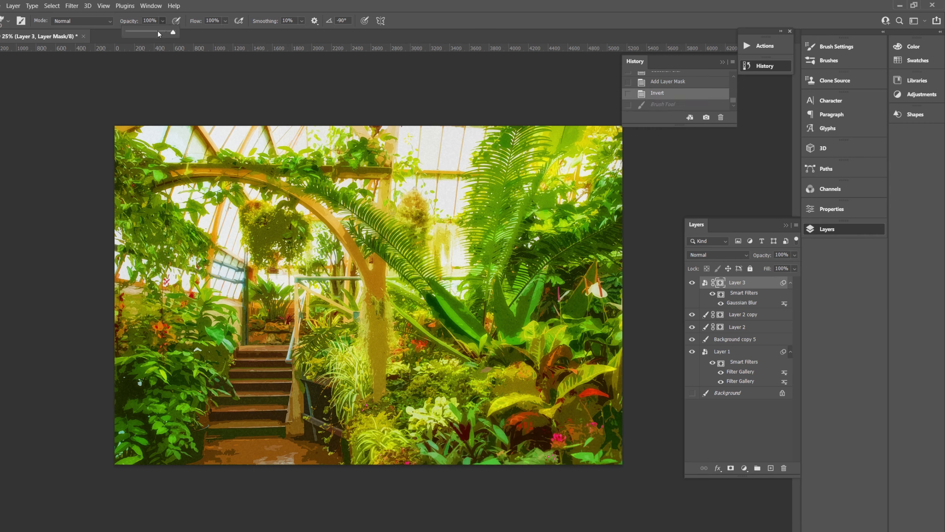
{"action": "left_click", "coordinate": [433, 470]}
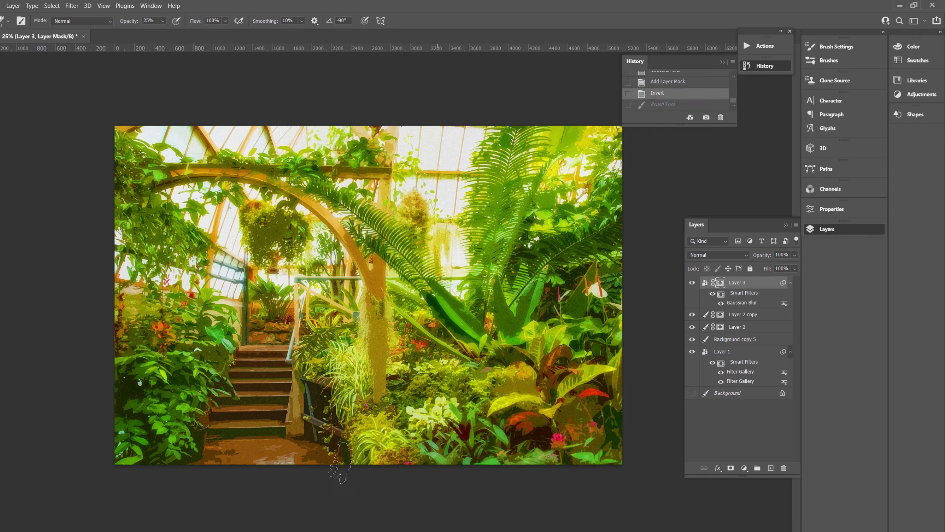
{"action": "left_click_drag", "start_coordinate": [471, 466], "coordinate": [201, 458]}
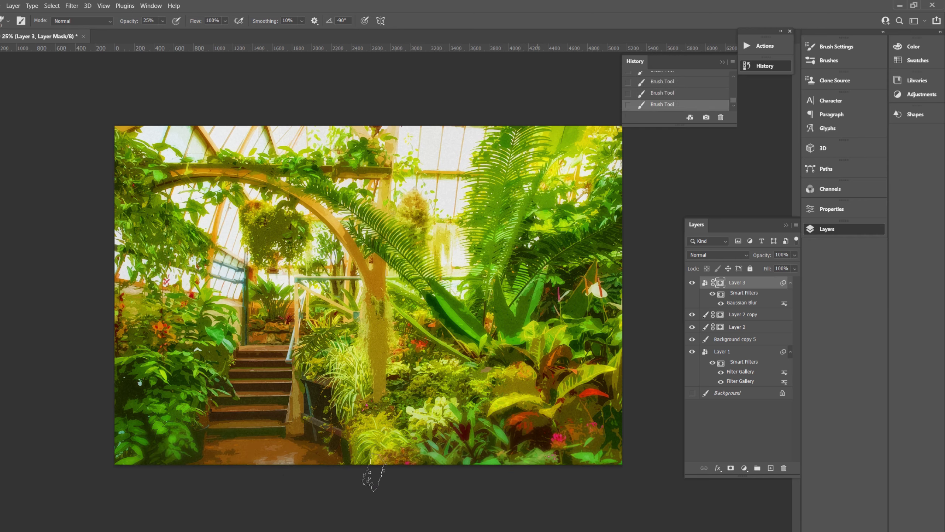